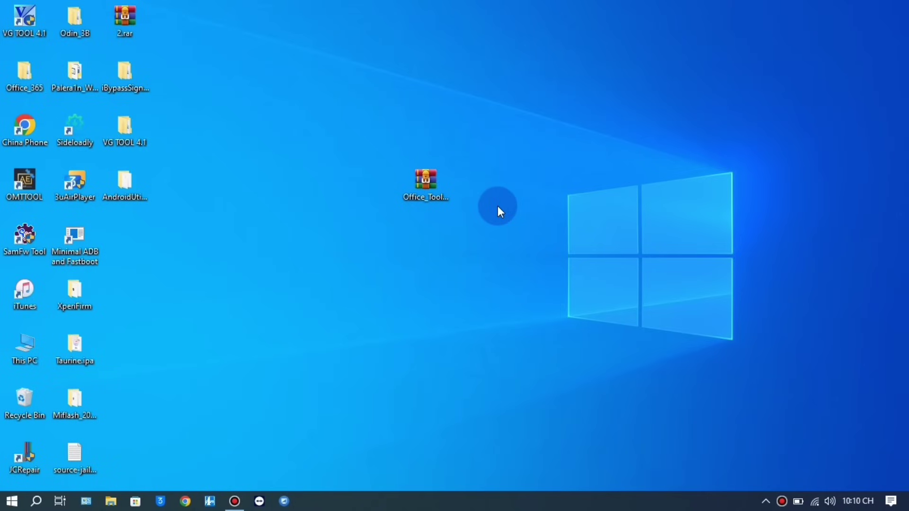
# Step: Turn off Real-time protection in the Windows Security virus & threat protection settings and close the window
pyautogui.click(432, 179)
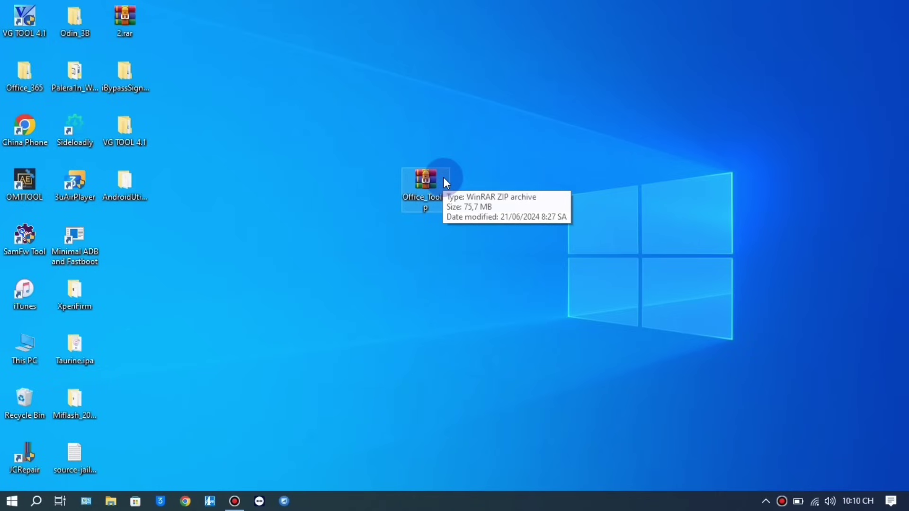
pyautogui.click(765, 502)
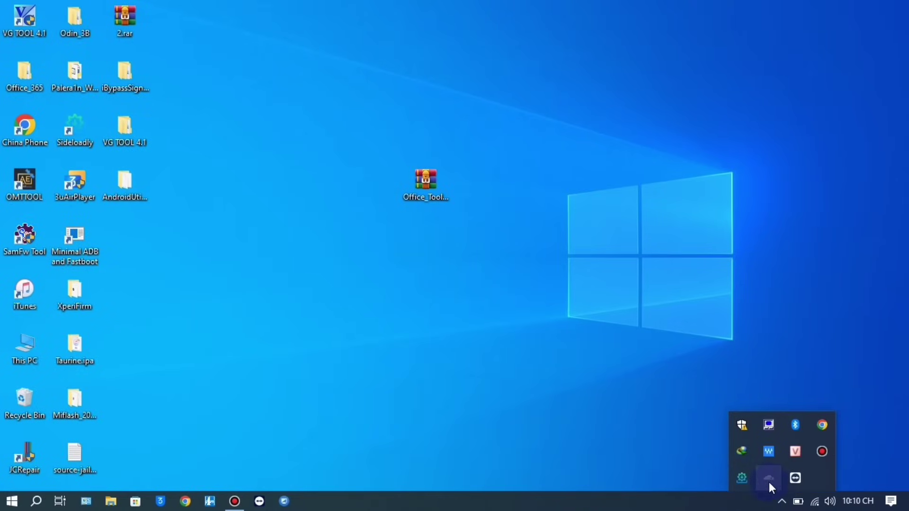
pyautogui.click(742, 429)
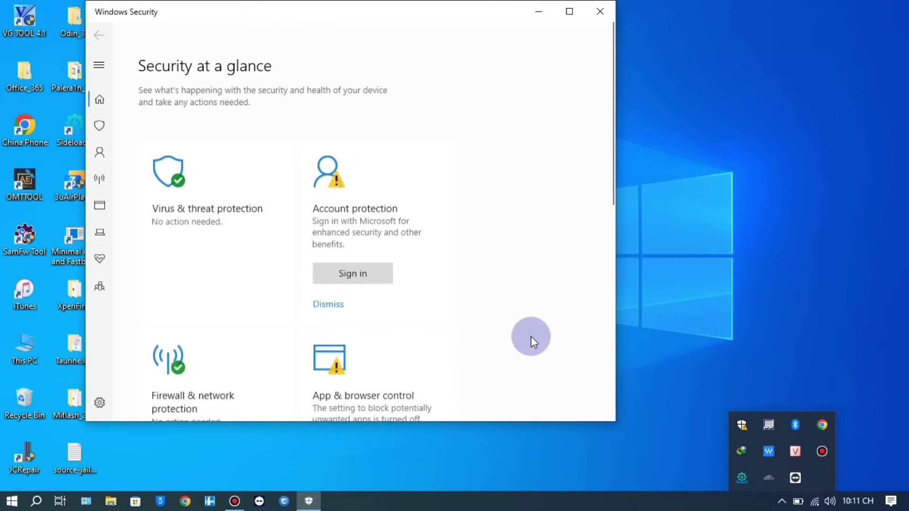
pyautogui.click(213, 194)
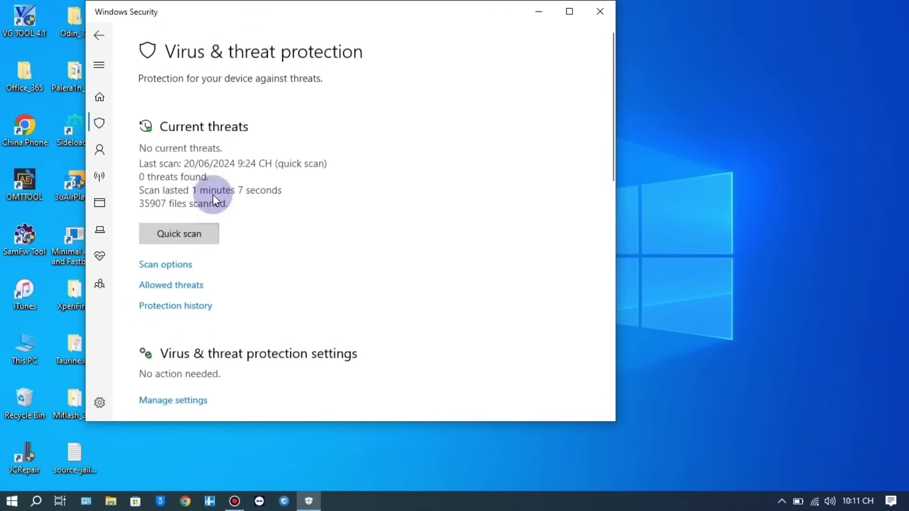
pyautogui.scroll(-1, 261, 236)
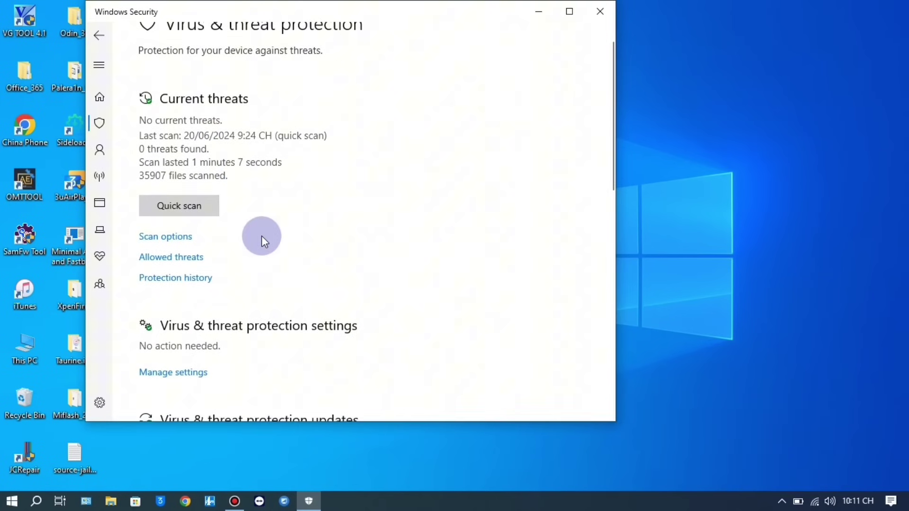
pyautogui.click(174, 372)
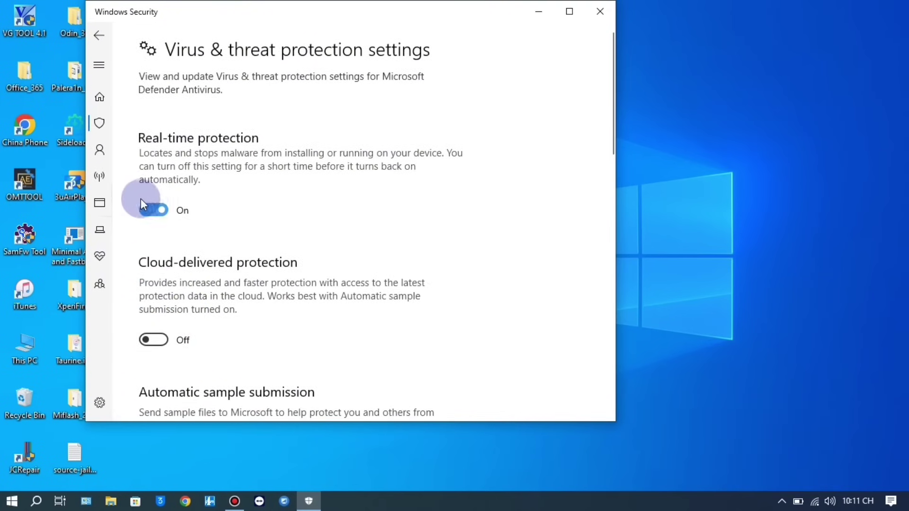
pyautogui.click(153, 210)
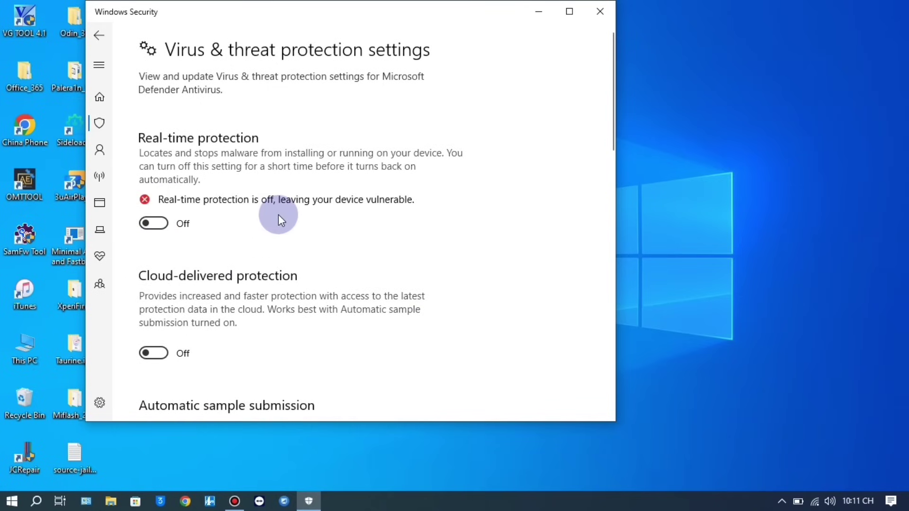
pyautogui.click(595, 16)
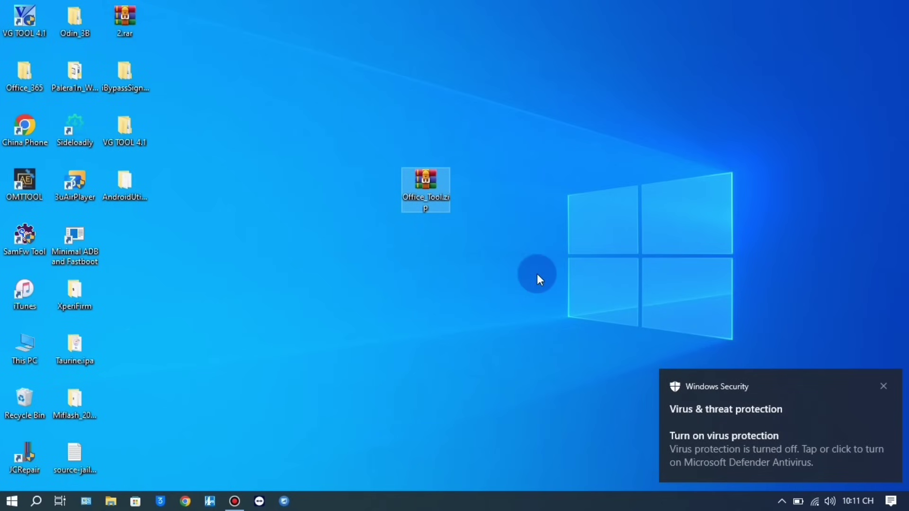
# Step: Extract Office_Tool.zip into its own Office_Tool folder on the desktop, then delete the archive
pyautogui.rightClick(428, 184)
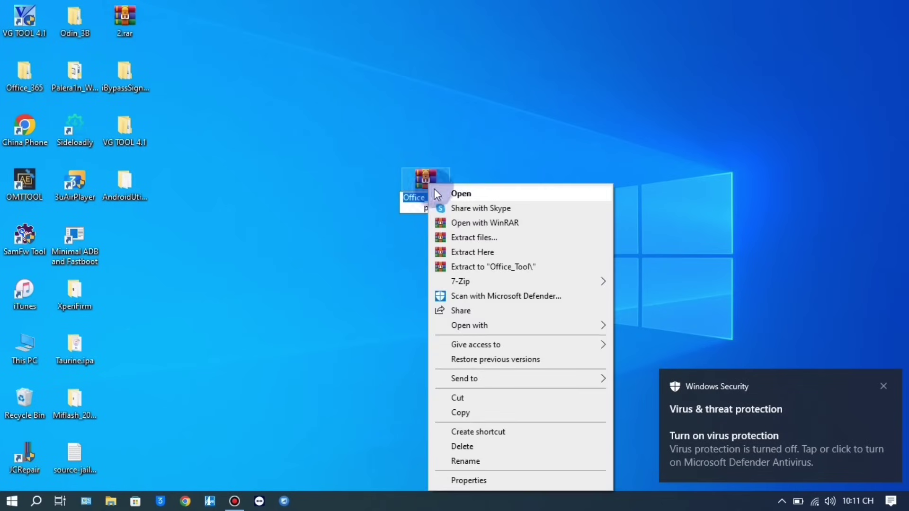
pyautogui.click(488, 268)
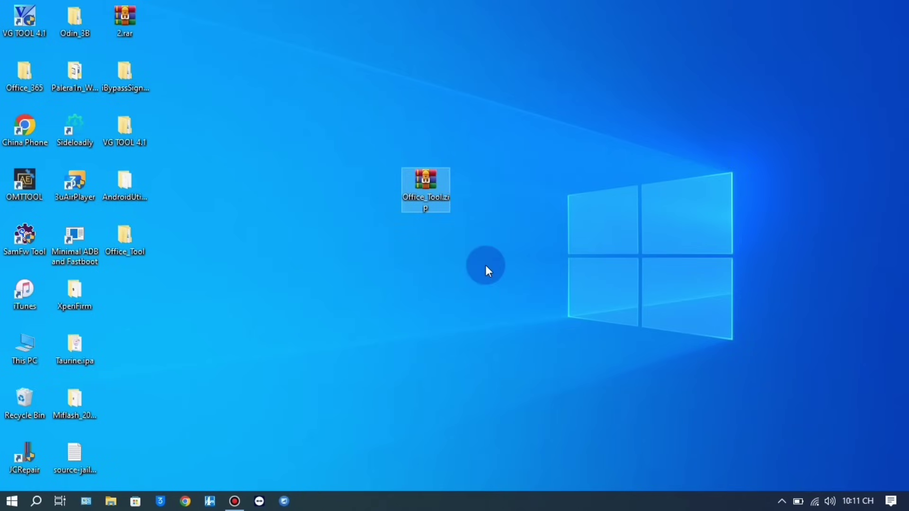
pyautogui.moveTo(136, 239); pyautogui.dragTo(487, 187)
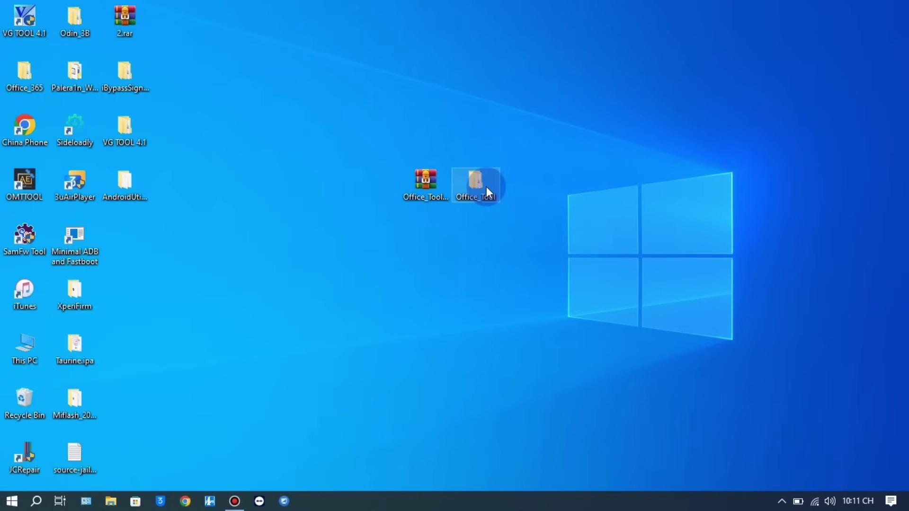
pyautogui.click(421, 181)
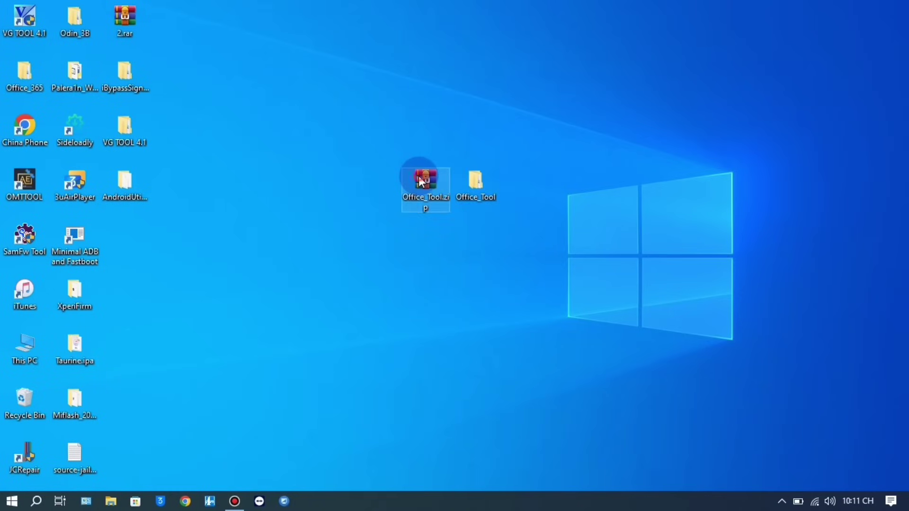
pyautogui.press('Delete')
# Step: Open the extracted Office_Tool folder and go into Office_365 and its Office Tool subfolder
pyautogui.click(469, 185)
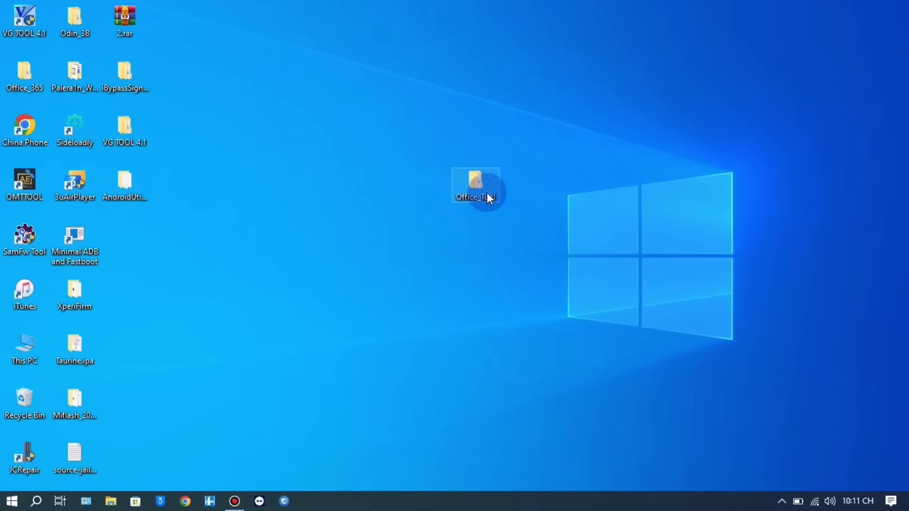
pyautogui.doubleClick(475, 185)
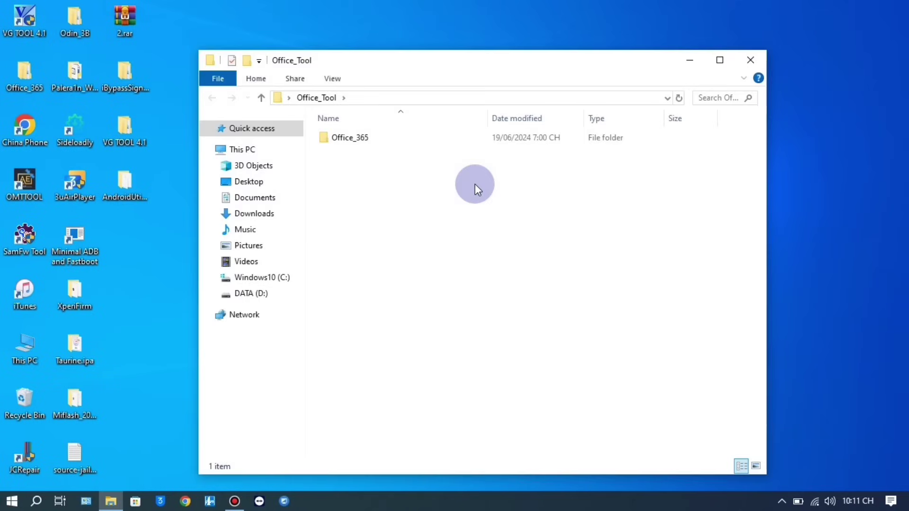
pyautogui.moveTo(469, 59); pyautogui.dragTo(393, 26)
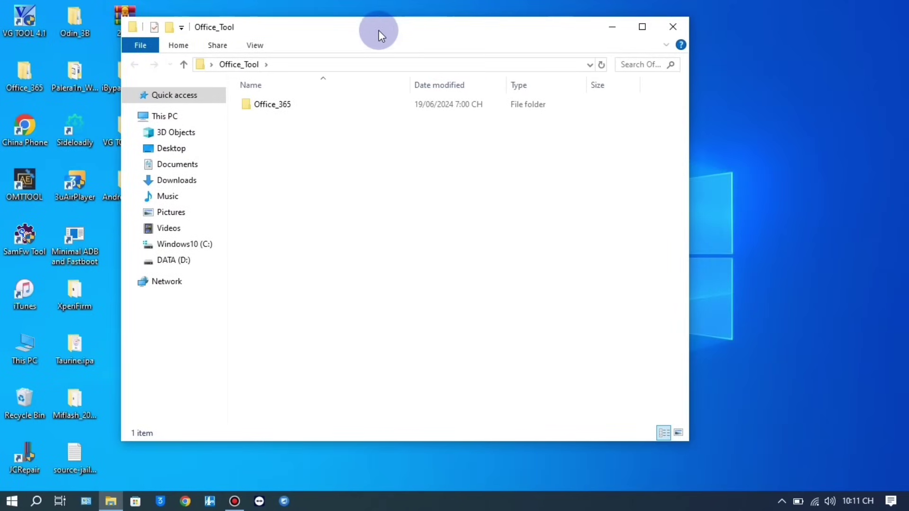
pyautogui.doubleClick(276, 103)
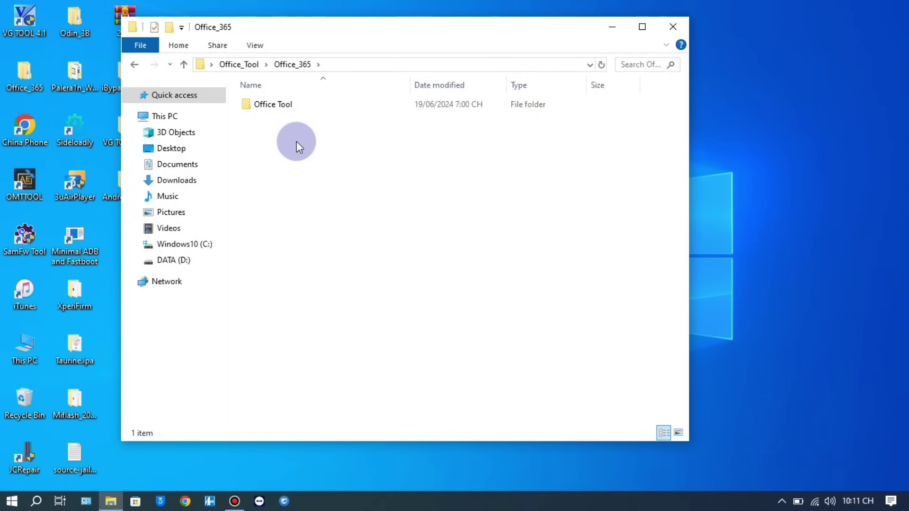
pyautogui.doubleClick(273, 104)
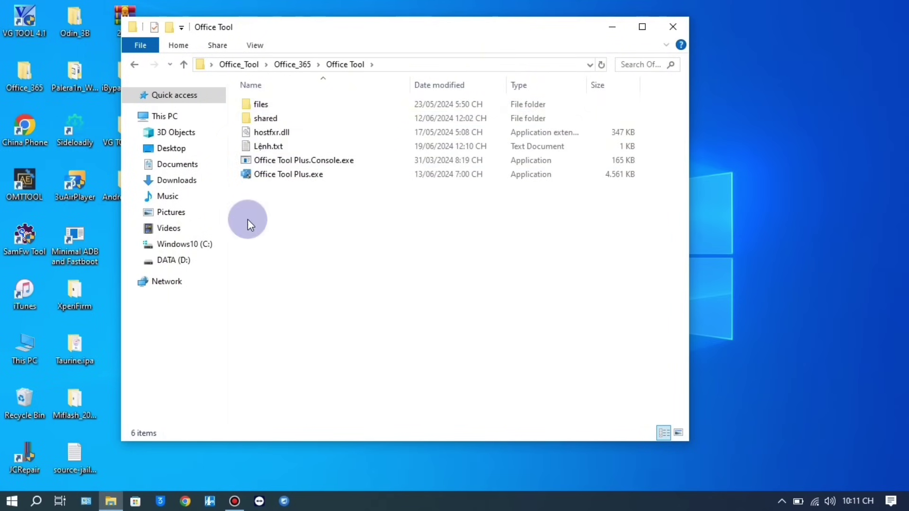
# Step: Launch Office Tool Plus.exe, minimize the folder window and dismiss the Office 2024 activation notice
pyautogui.click(274, 175)
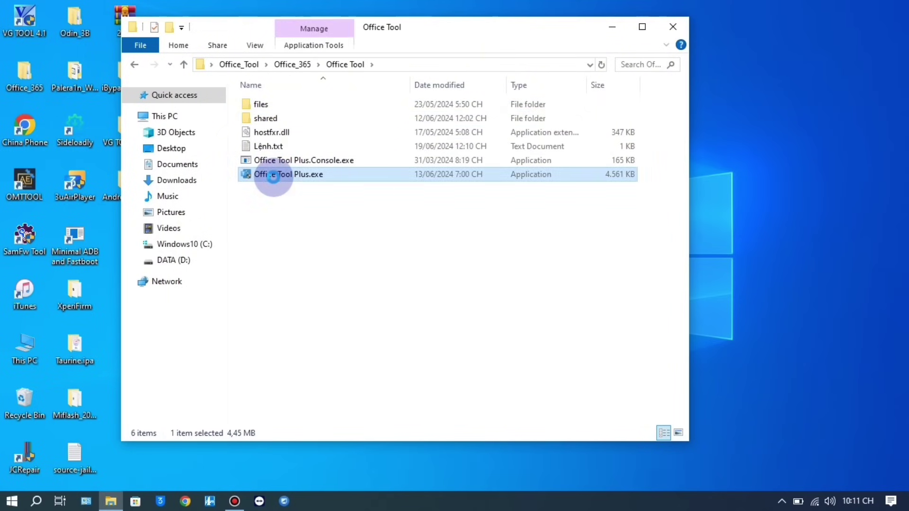
pyautogui.rightClick(273, 177)
pyautogui.click(326, 164)
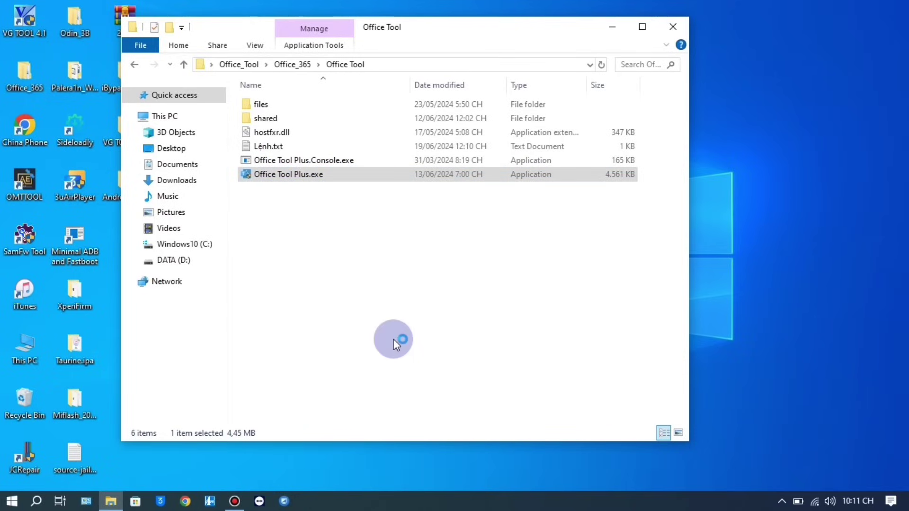
pyautogui.click(603, 24)
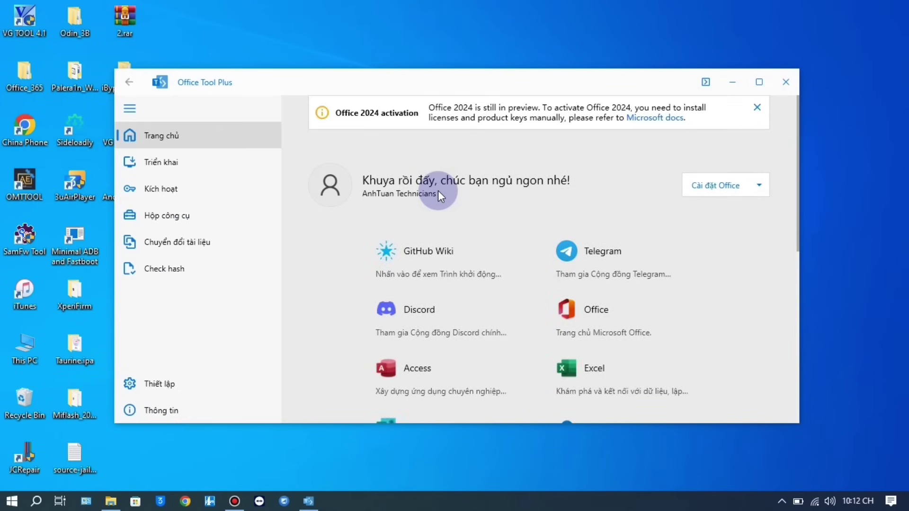
pyautogui.click(756, 111)
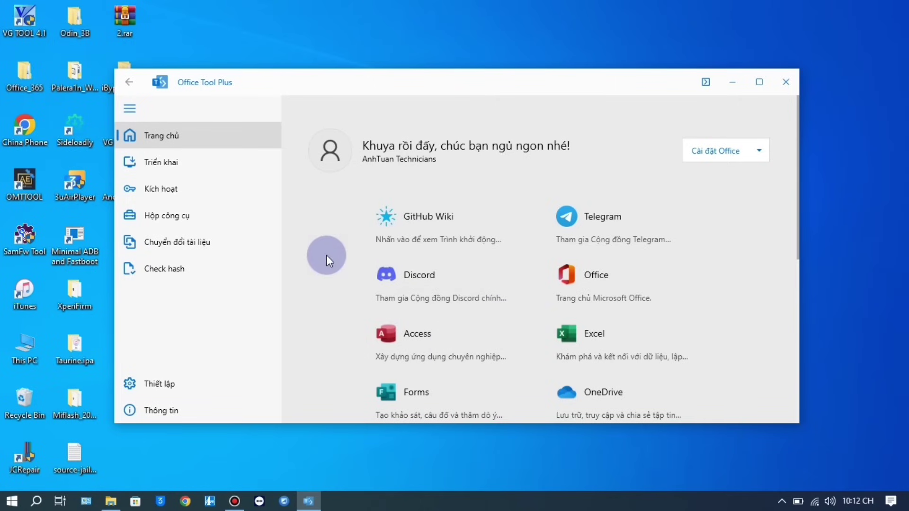
# Step: Open the Triển khai (deployment) page and view the available Architecture options
pyautogui.click(175, 166)
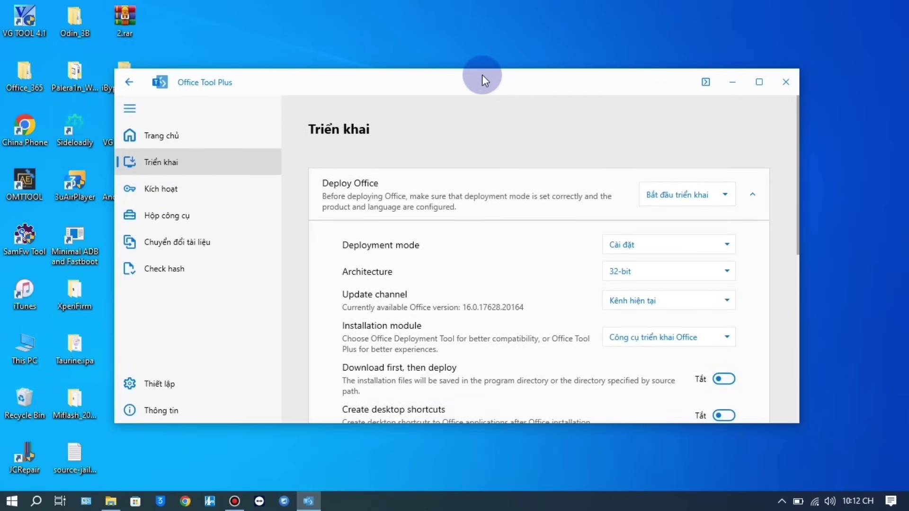
pyautogui.moveTo(483, 75); pyautogui.dragTo(433, 28)
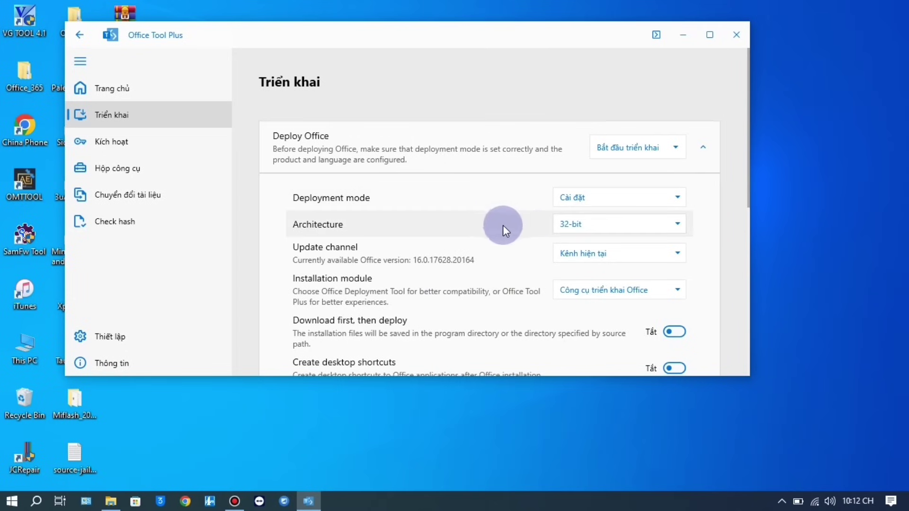
pyautogui.click(678, 224)
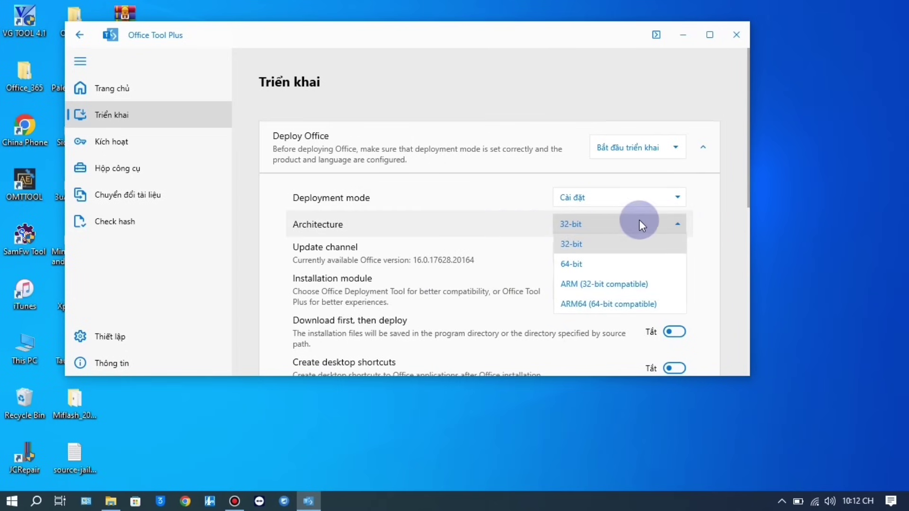
pyautogui.click(707, 224)
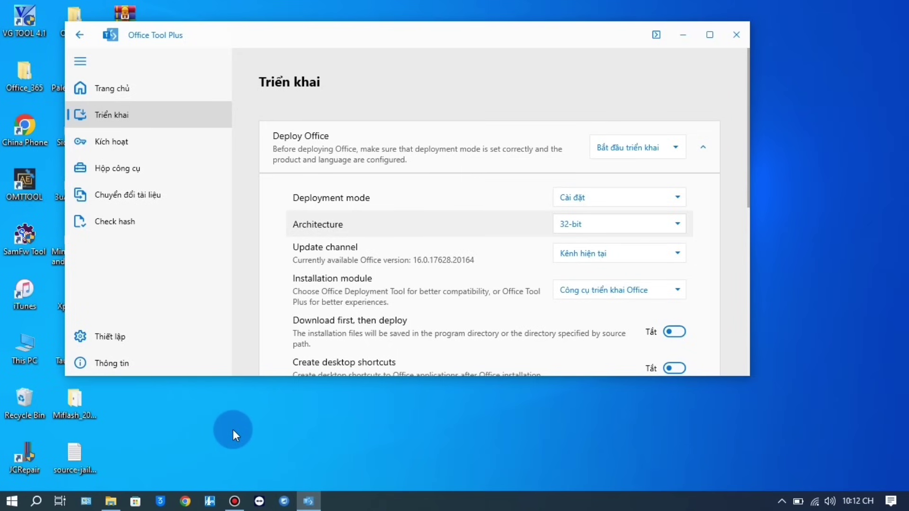
# Step: Run dxdiag to check whether the operating system is 32-bit or 64-bit, and close the diagnostic tool
pyautogui.press('super+r')
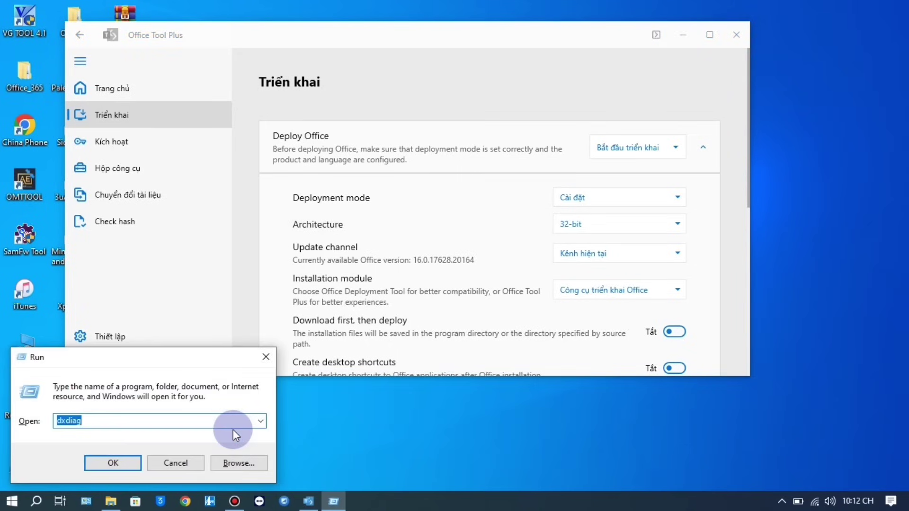
pyautogui.click(110, 426)
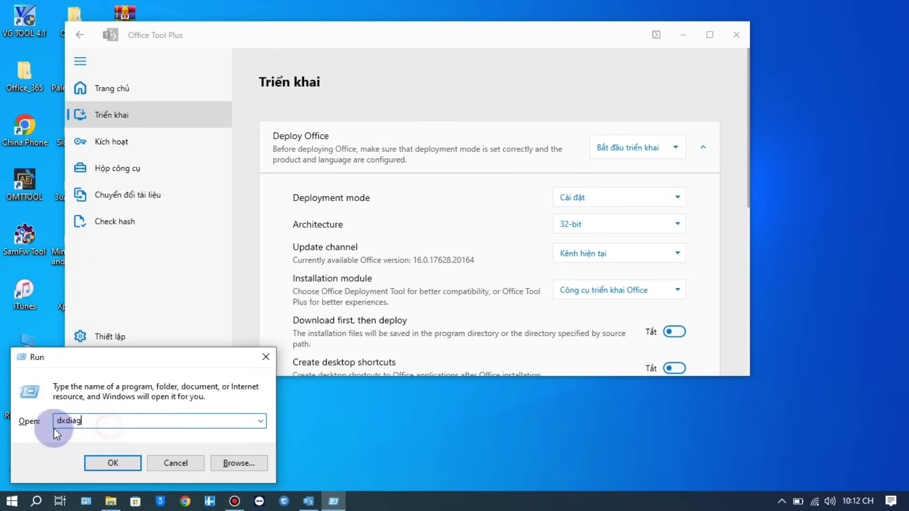
pyautogui.click(87, 463)
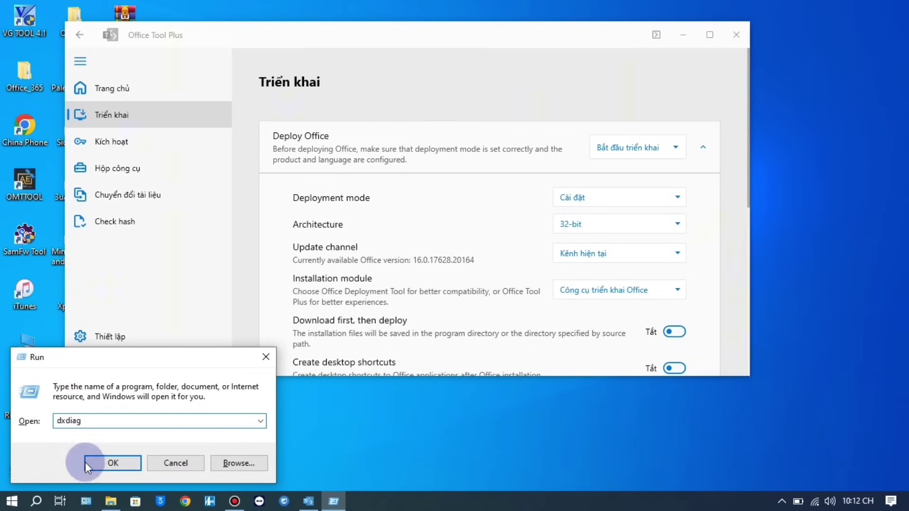
pyautogui.click(111, 461)
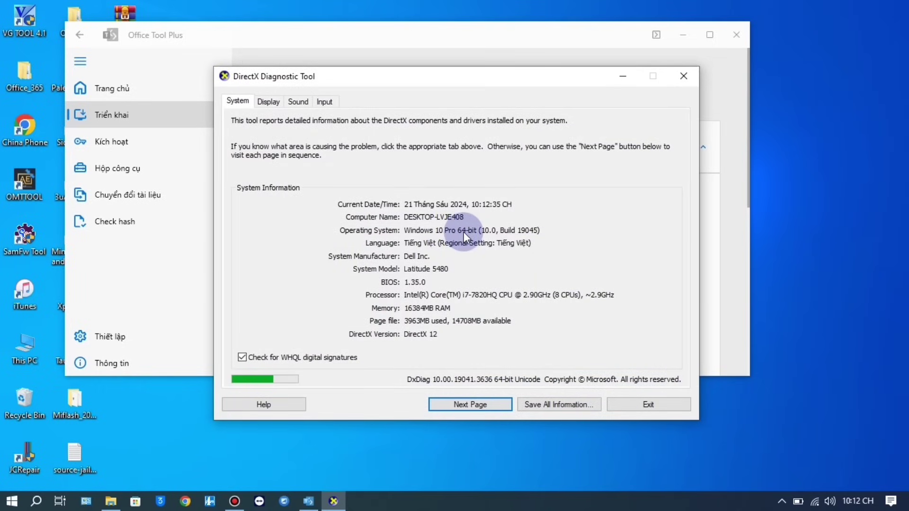
pyautogui.click(686, 76)
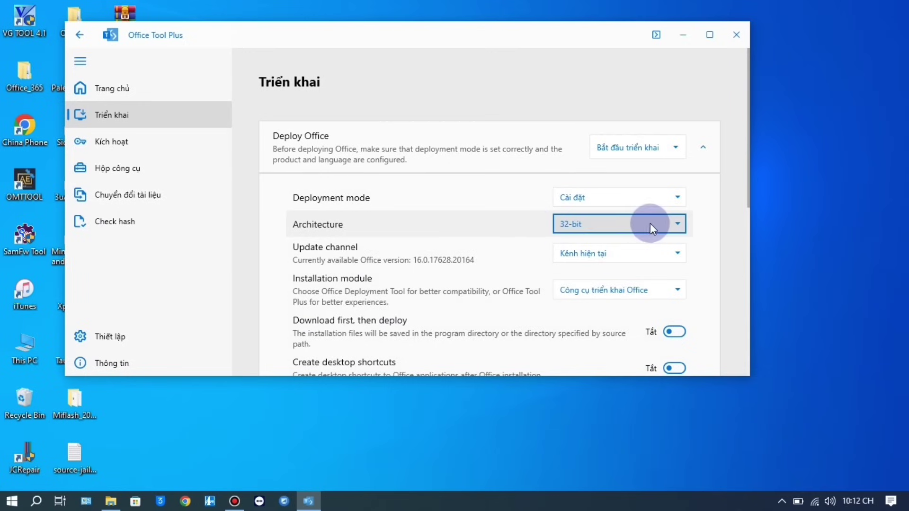
# Step: Set the Office deployment architecture to 64-bit
pyautogui.click(665, 223)
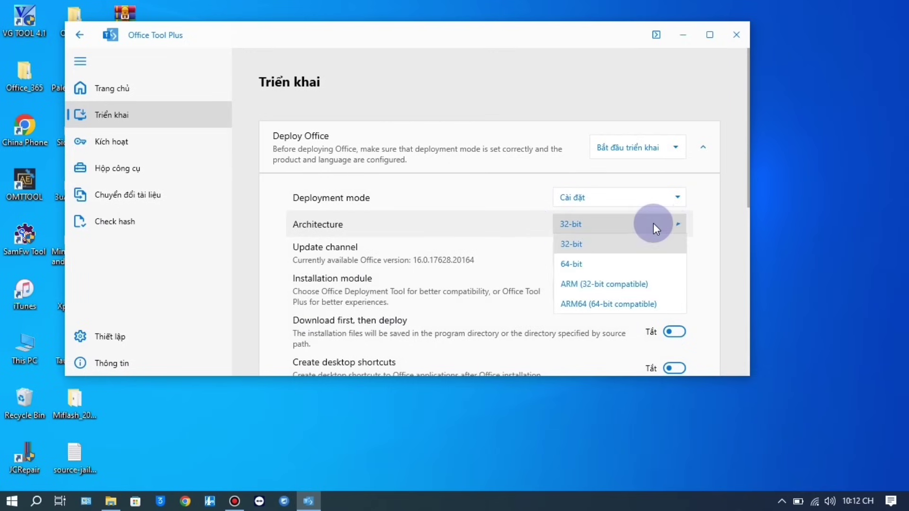
pyautogui.click(566, 268)
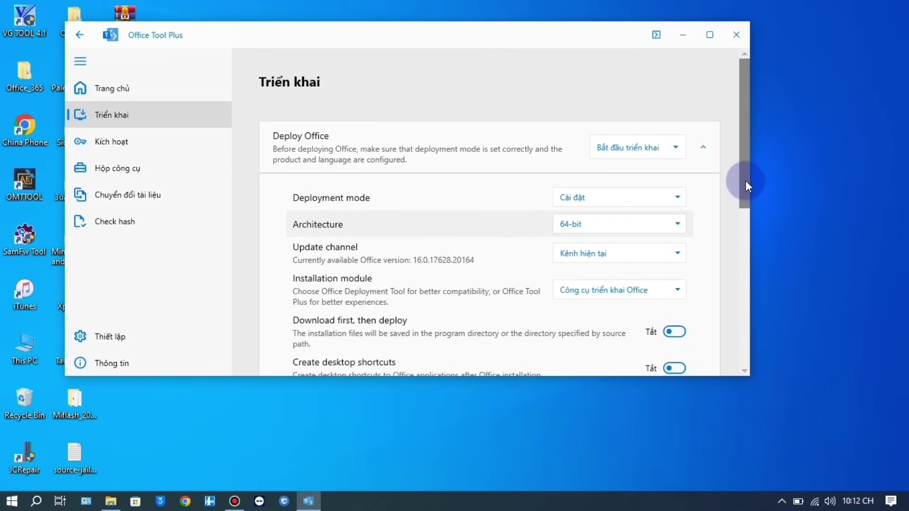
# Step: Open the list of Office products that can be added to the deployment
pyautogui.moveTo(744, 180); pyautogui.dragTo(744, 294)
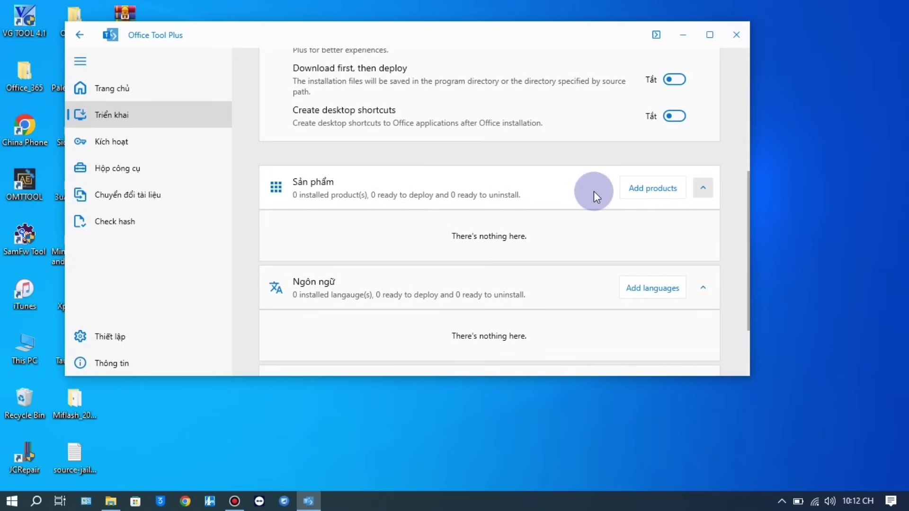
pyautogui.click(659, 188)
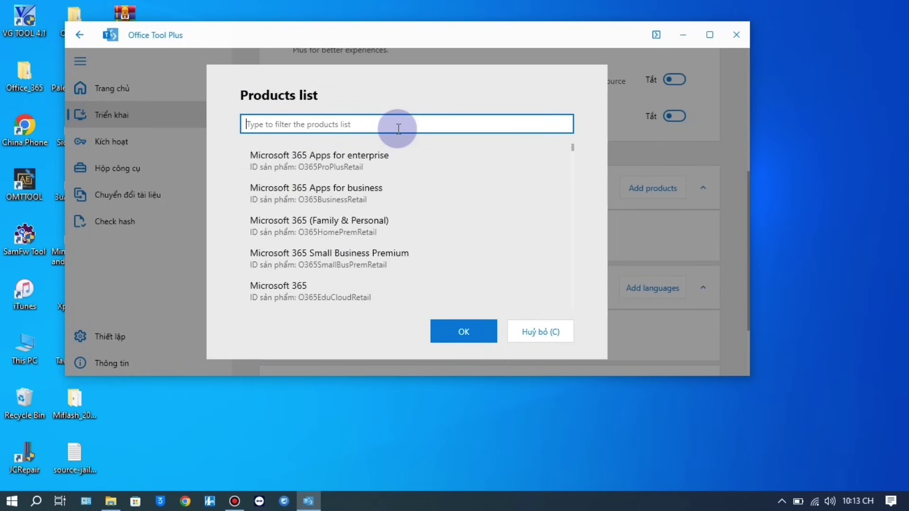
# Step: Filter the products list by "microsoft" and clear the filter again
pyautogui.write('mi')
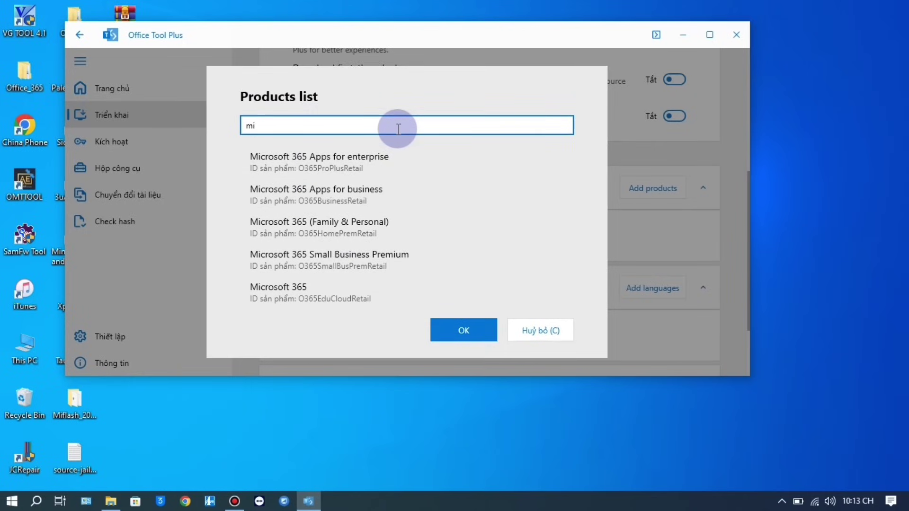
pyautogui.write('croso')
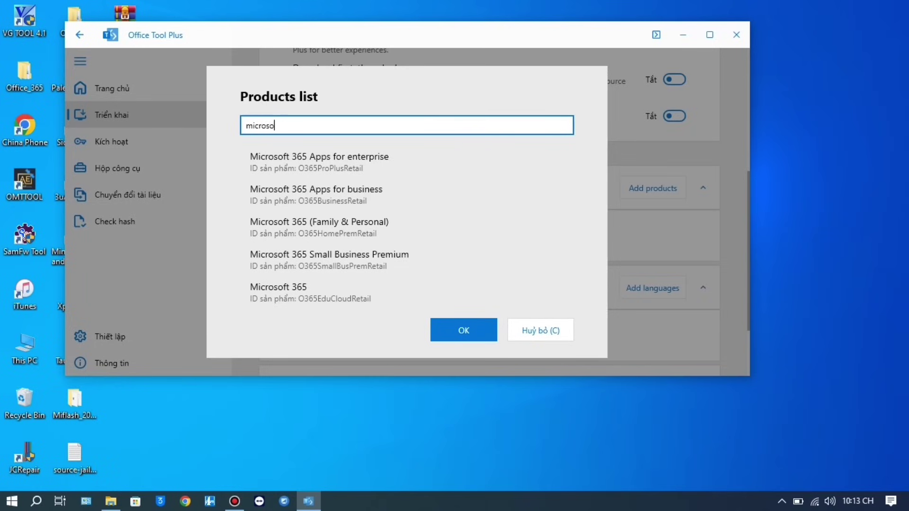
pyautogui.write('ft')
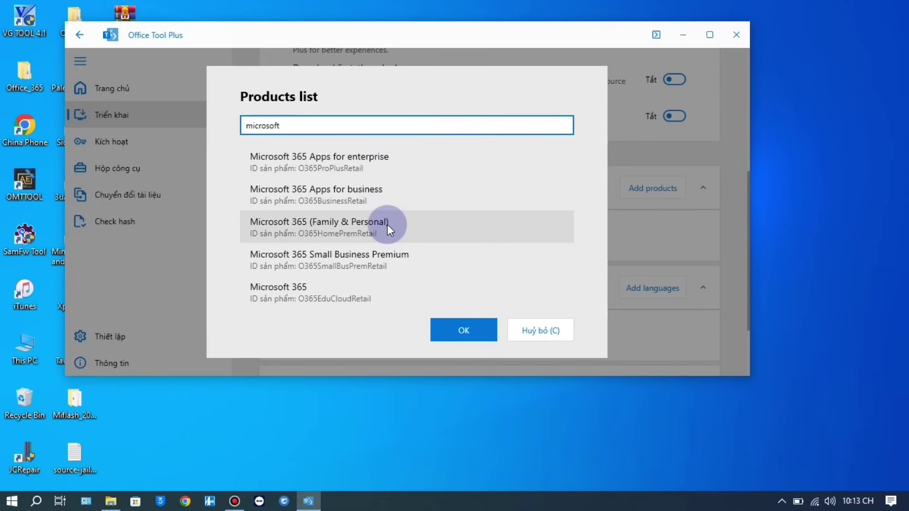
pyautogui.press('BackSpace')
pyautogui.press('BackSpace')
pyautogui.press('BackSpace')
pyautogui.press('BackSpace')
pyautogui.press('BackSpace')
pyautogui.press('BackSpace')
pyautogui.press('BackSpace')
pyautogui.press('BackSpace')
pyautogui.press('BackSpace')
pyautogui.press('BackSpace')
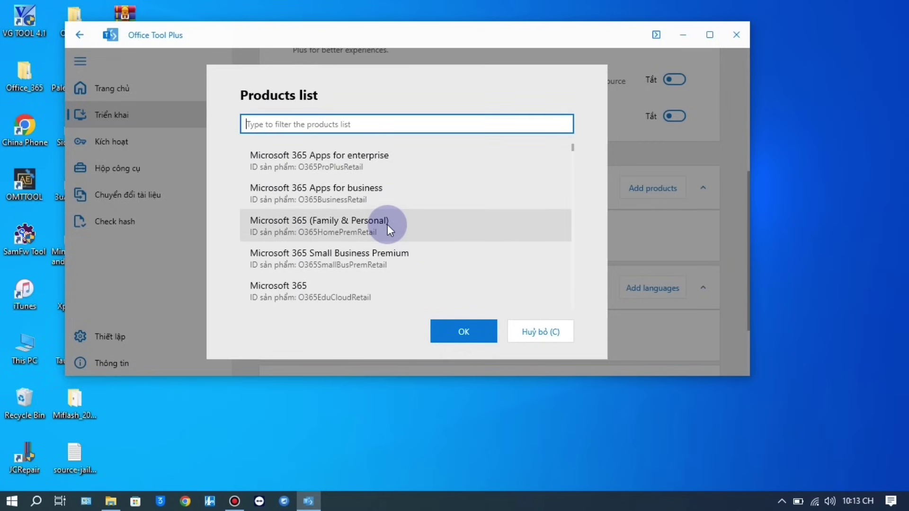
# Step: Browse the products list to review the available Microsoft 365, Office and Project editions
pyautogui.scroll(3, 388, 230)
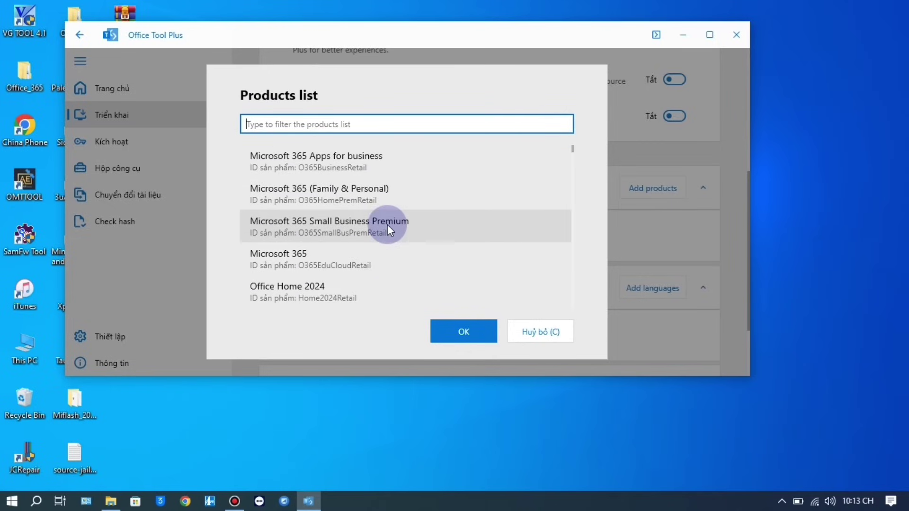
pyautogui.scroll(1, 386, 227)
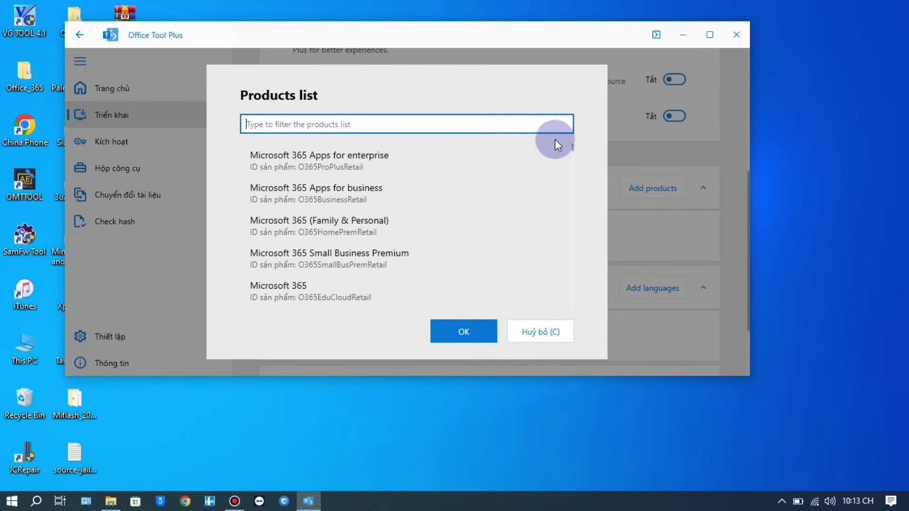
pyautogui.moveTo(569, 156)
pyautogui.mouseDown()
pyautogui.moveTo(569, 164)
pyautogui.moveTo(569, 150)
pyautogui.mouseUp()
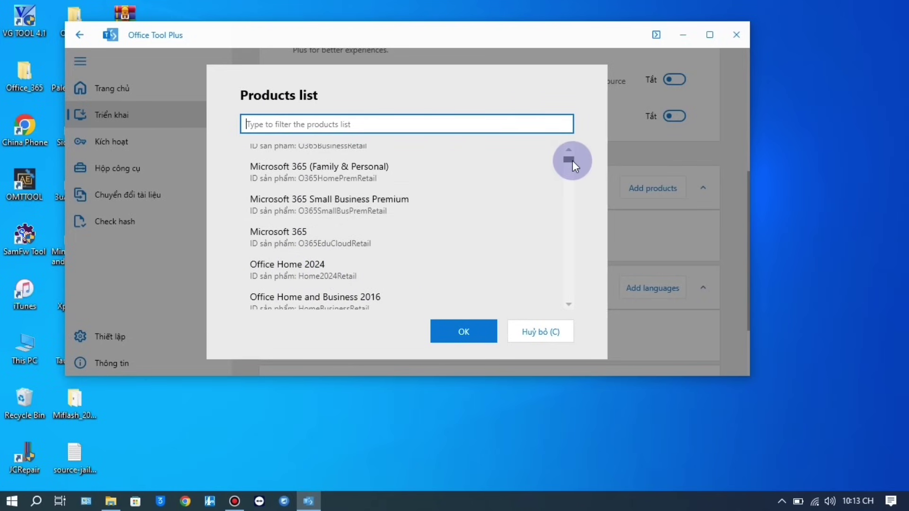
pyautogui.scroll(-1, 566, 161)
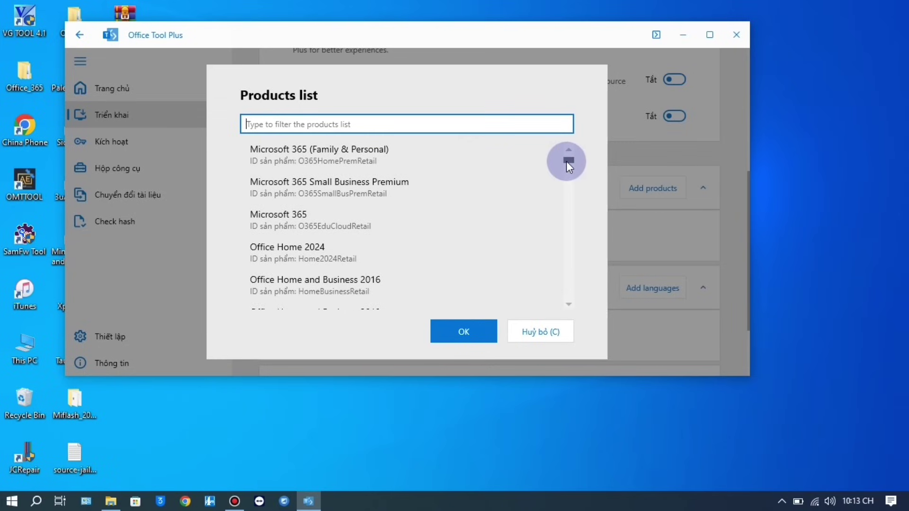
pyautogui.scroll(-1, 566, 162)
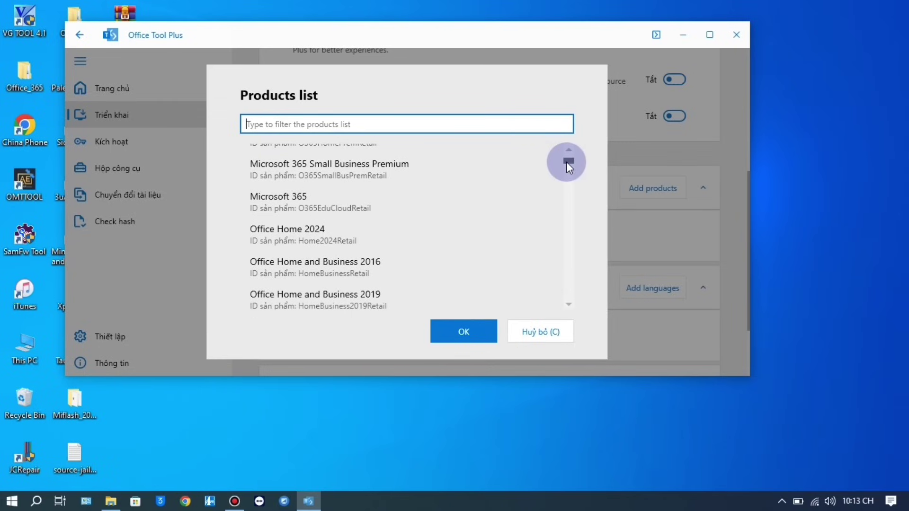
pyautogui.moveTo(566, 162); pyautogui.dragTo(570, 188)
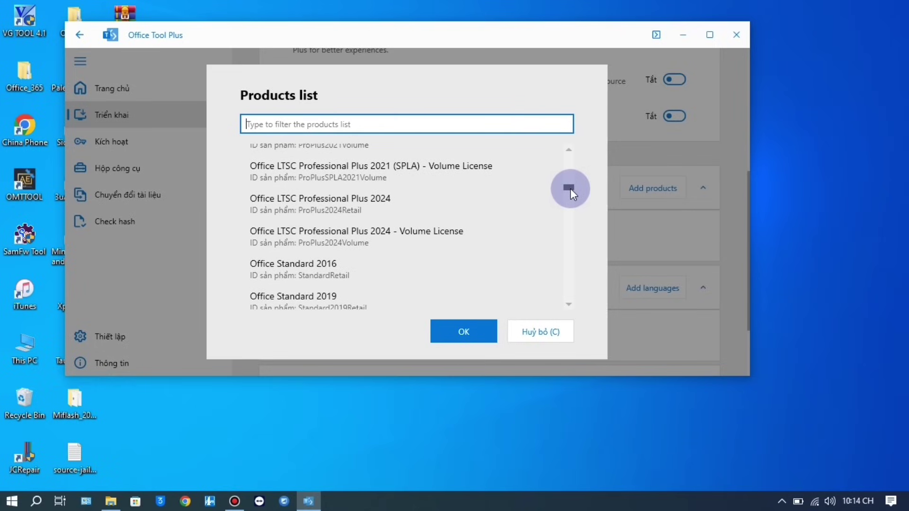
pyautogui.moveTo(570, 188); pyautogui.dragTo(571, 207)
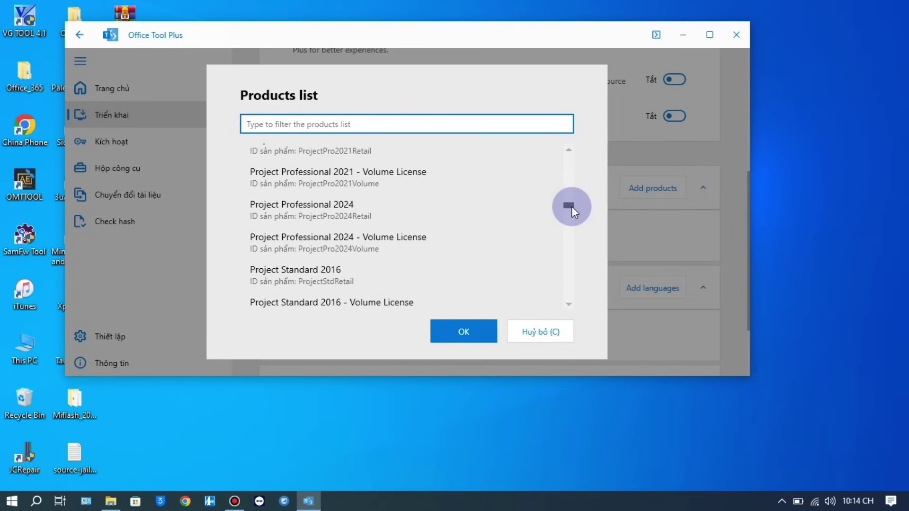
pyautogui.scroll(-1, 572, 207)
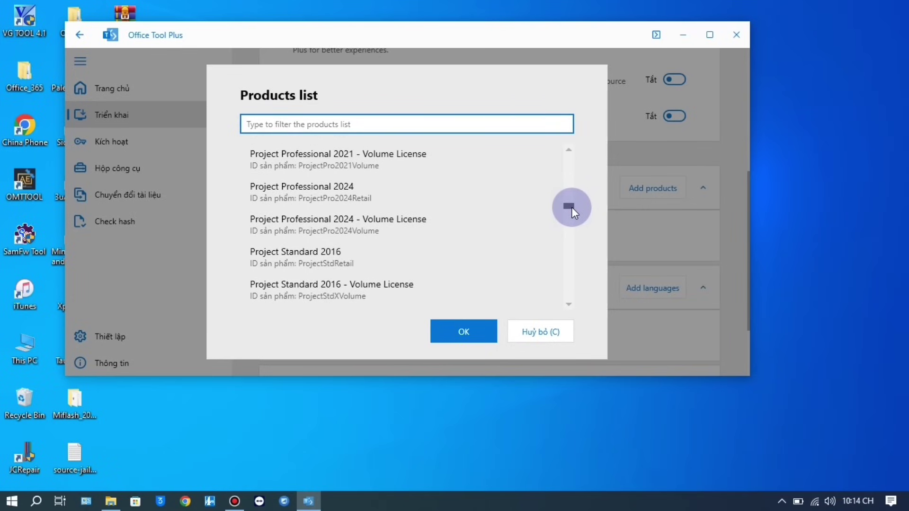
pyautogui.moveTo(571, 206); pyautogui.dragTo(569, 150)
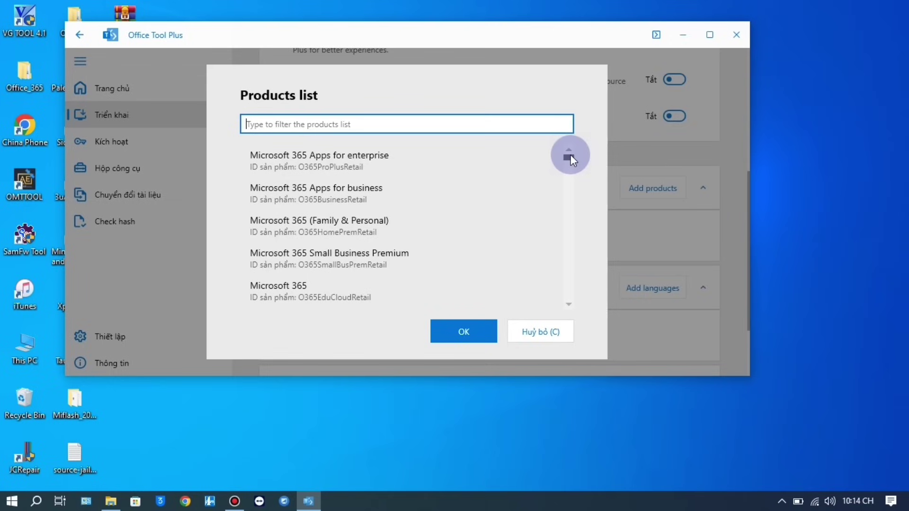
# Step: Add Office Home 2024 to the deployment and exclude its OneDrive and OneNote applications
pyautogui.moveTo(570, 157); pyautogui.dragTo(570, 162)
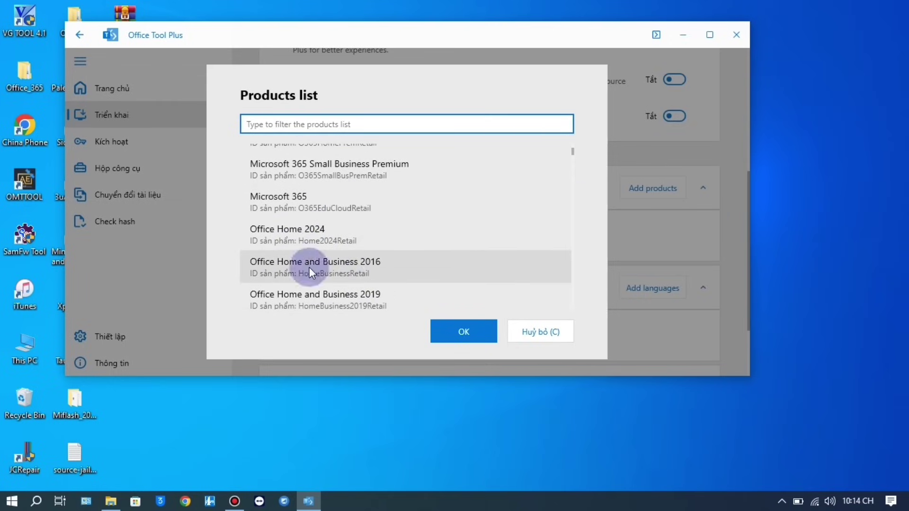
pyautogui.click(319, 242)
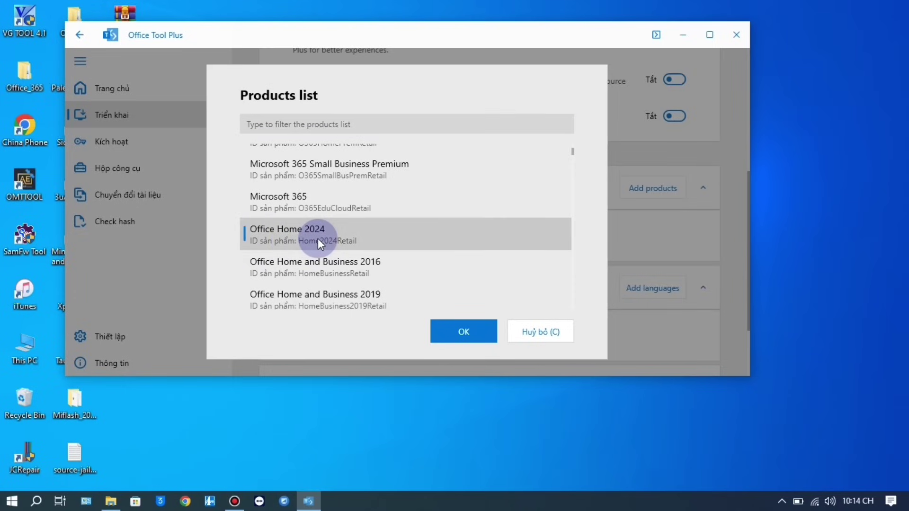
pyautogui.click(461, 332)
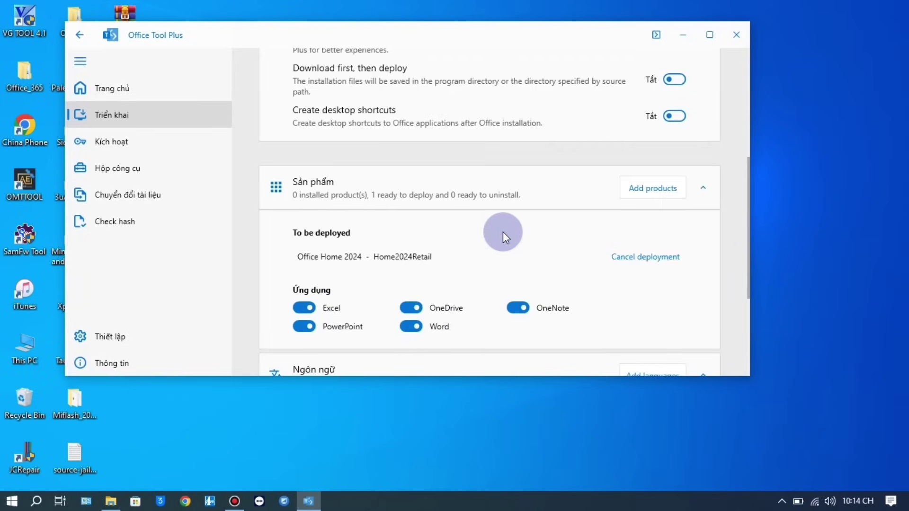
pyautogui.scroll(-4, 503, 231)
pyautogui.scroll(3, 503, 232)
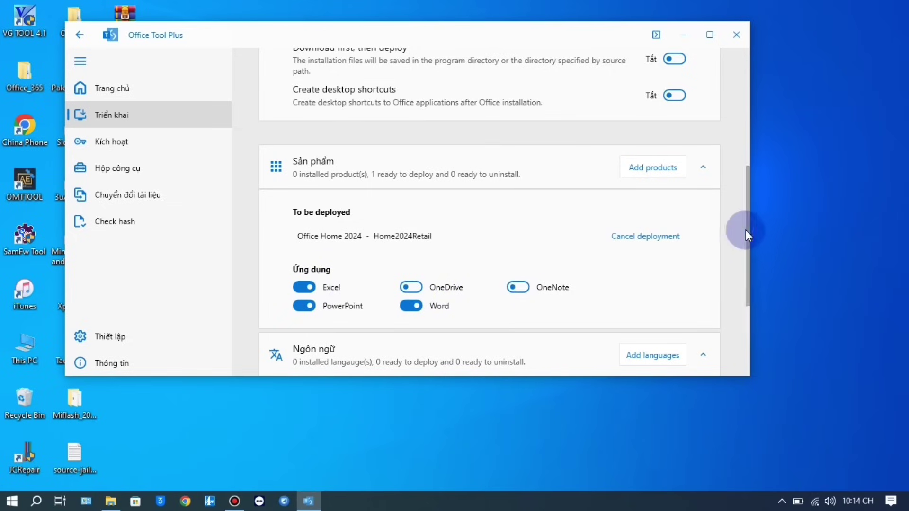
# Step: Filter the products list by "proj" and add Project Professional 2024 (ProjectPro2024Retail) to the deployment
pyautogui.moveTo(744, 227); pyautogui.dragTo(749, 289)
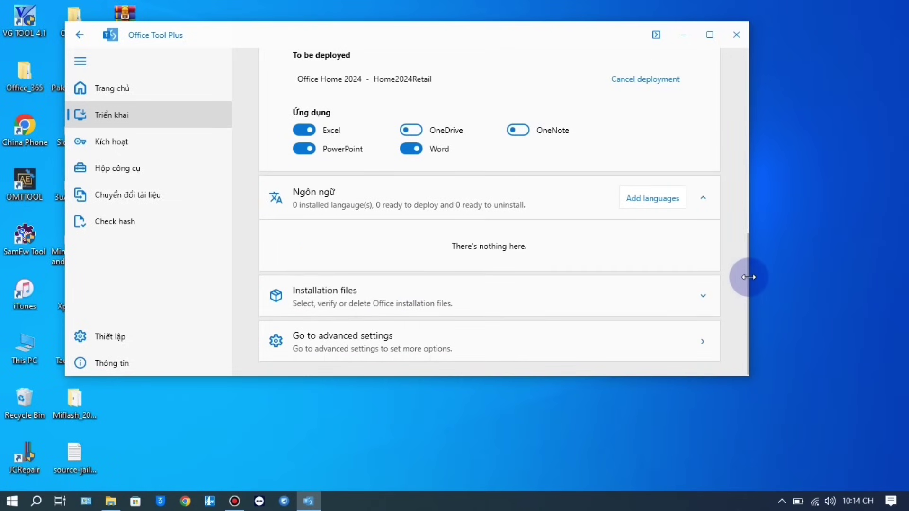
pyautogui.moveTo(743, 274); pyautogui.dragTo(738, 239)
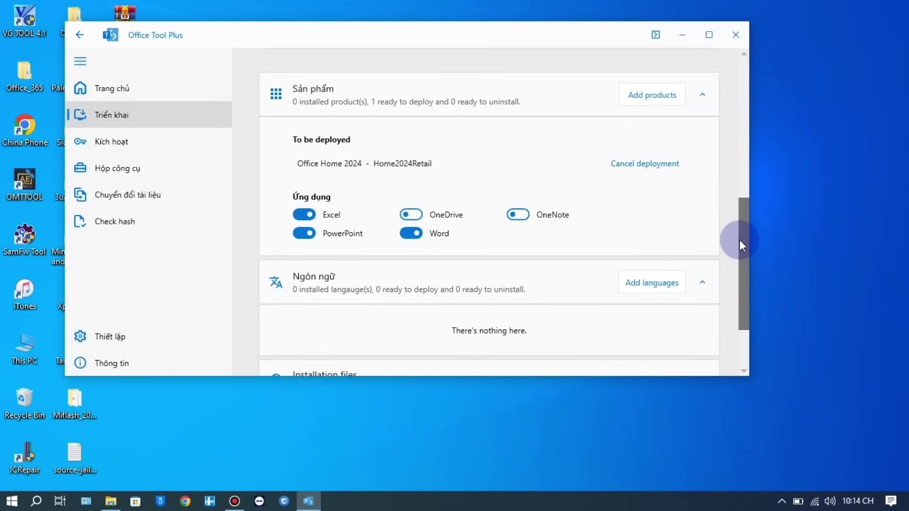
pyautogui.click(648, 104)
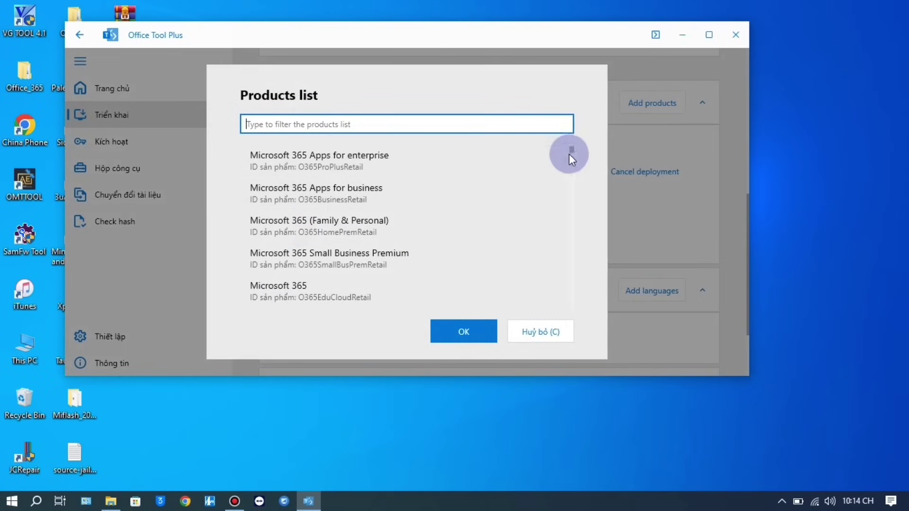
pyautogui.write('proj')
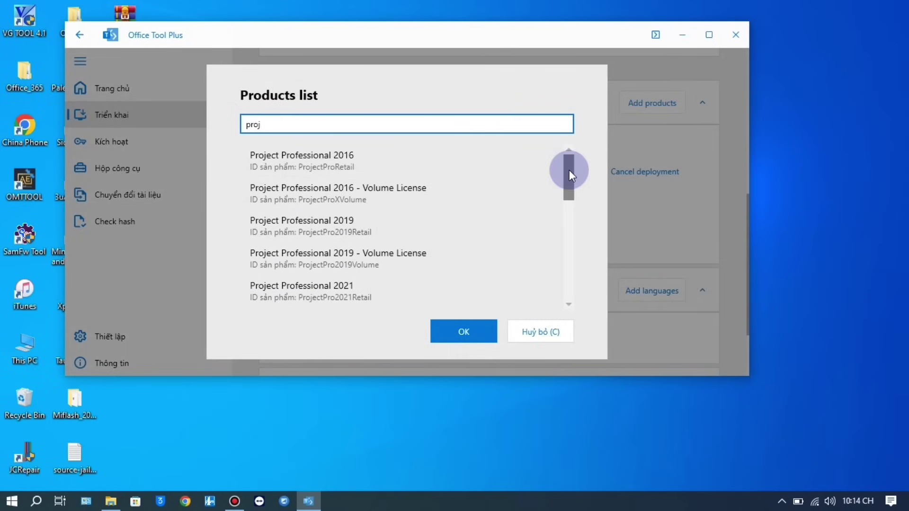
pyautogui.moveTo(568, 172); pyautogui.dragTo(569, 195)
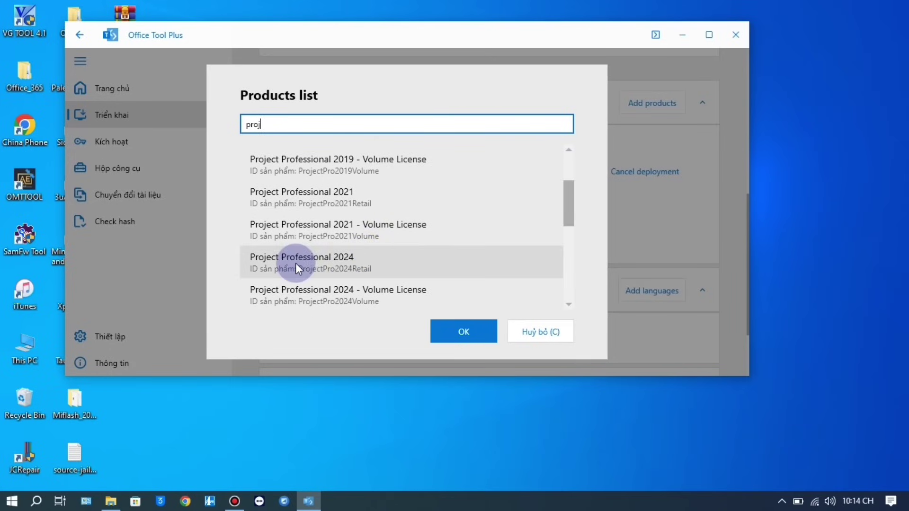
pyautogui.click(352, 259)
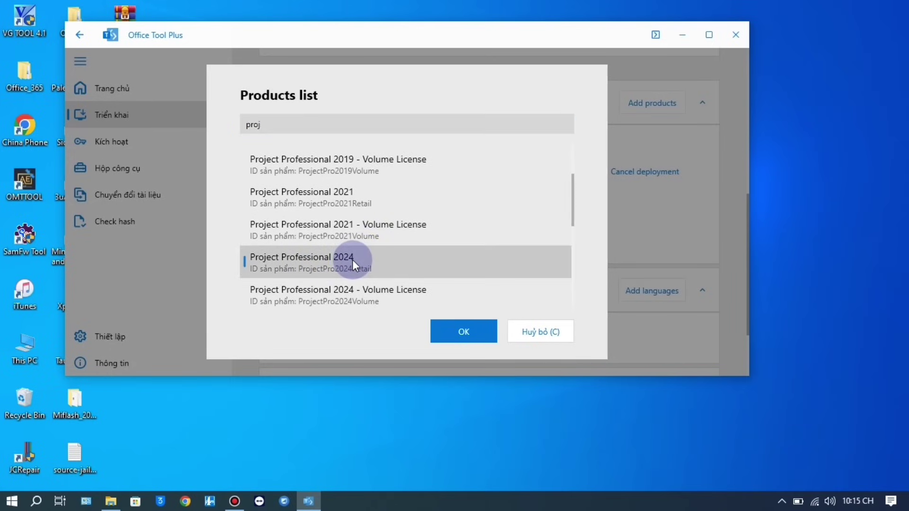
pyautogui.click(454, 331)
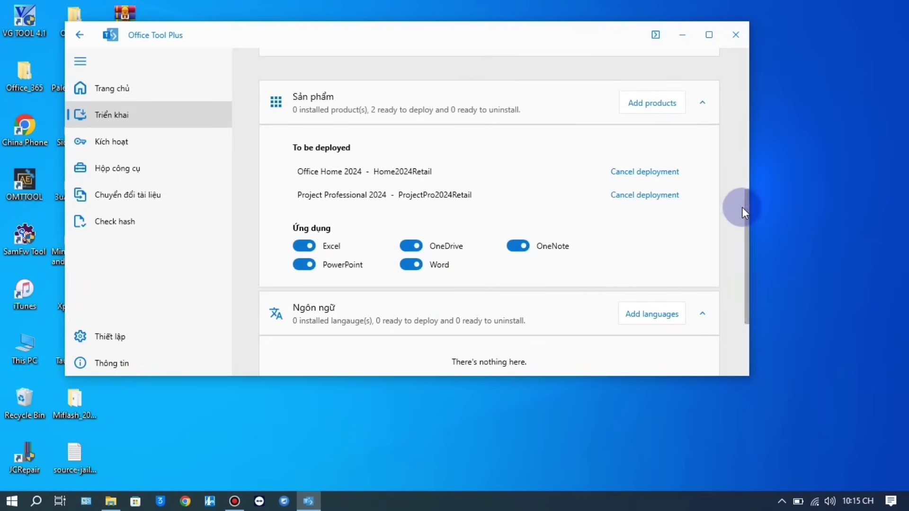
# Step: Exclude OneDrive and OneNote from the selected applications, and start and confirm the Office deployment
pyautogui.moveTo(743, 208); pyautogui.dragTo(743, 229)
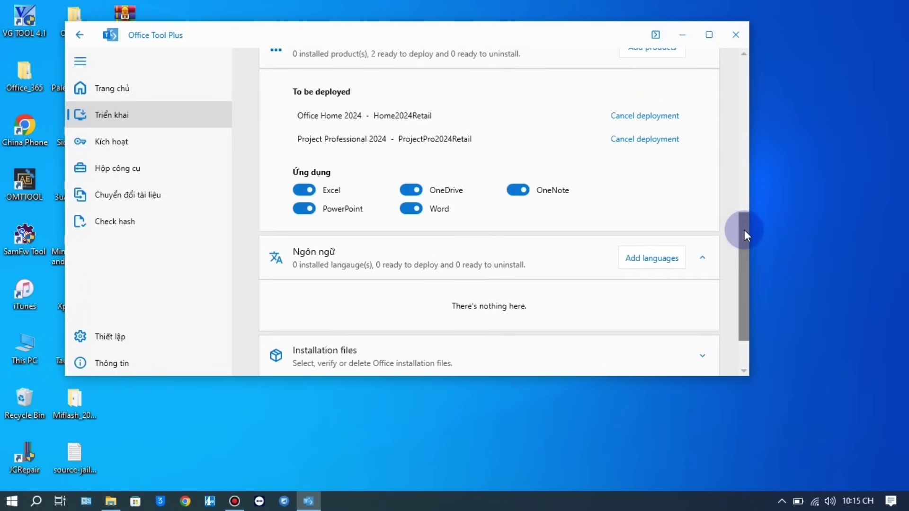
pyautogui.click(518, 188)
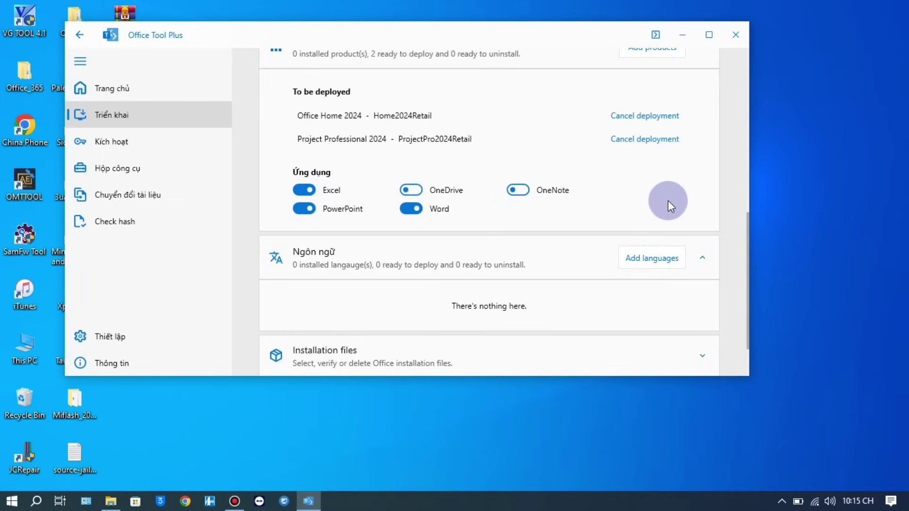
pyautogui.moveTo(741, 238); pyautogui.dragTo(731, 78)
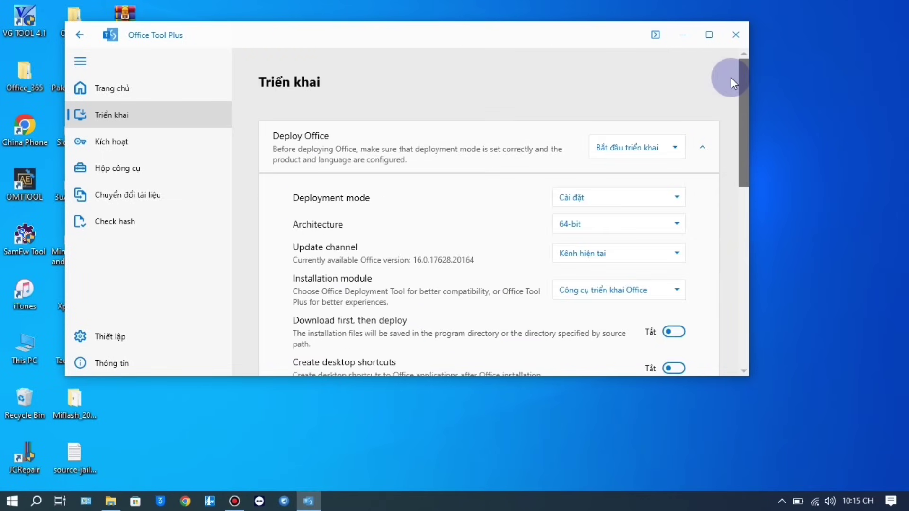
pyautogui.click(624, 146)
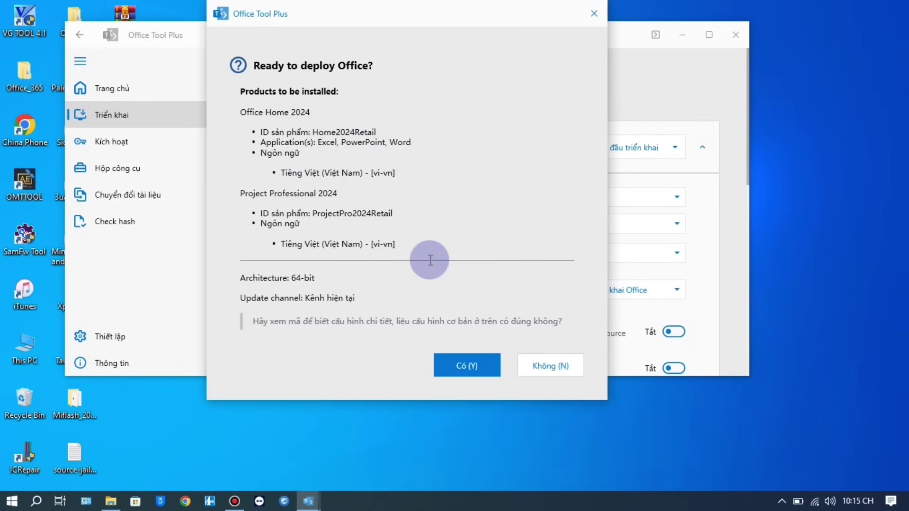
pyautogui.click(475, 366)
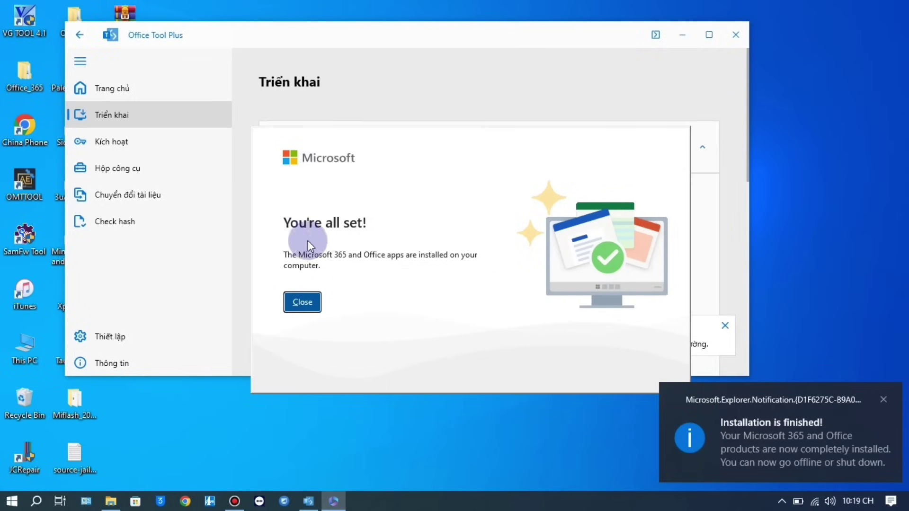
# Step: Close the finished Microsoft installer window and Office Tool Plus
pyautogui.click(304, 301)
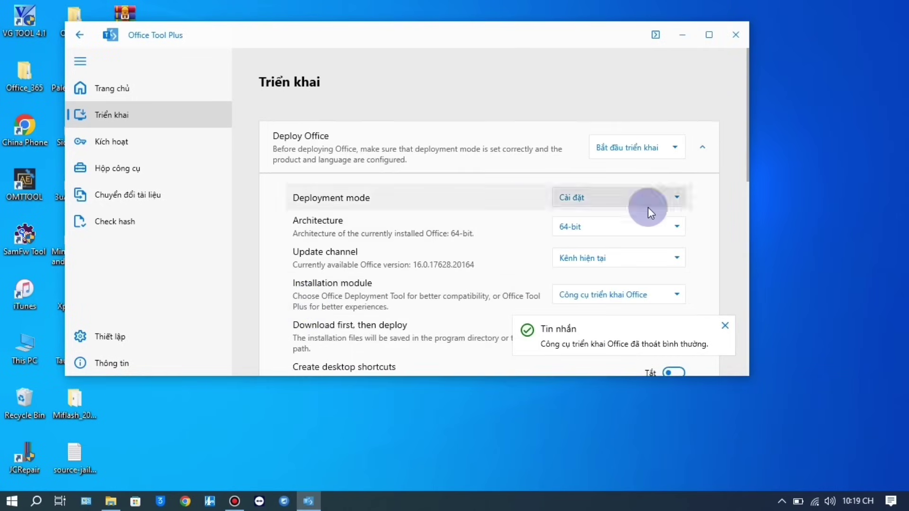
pyautogui.click(733, 38)
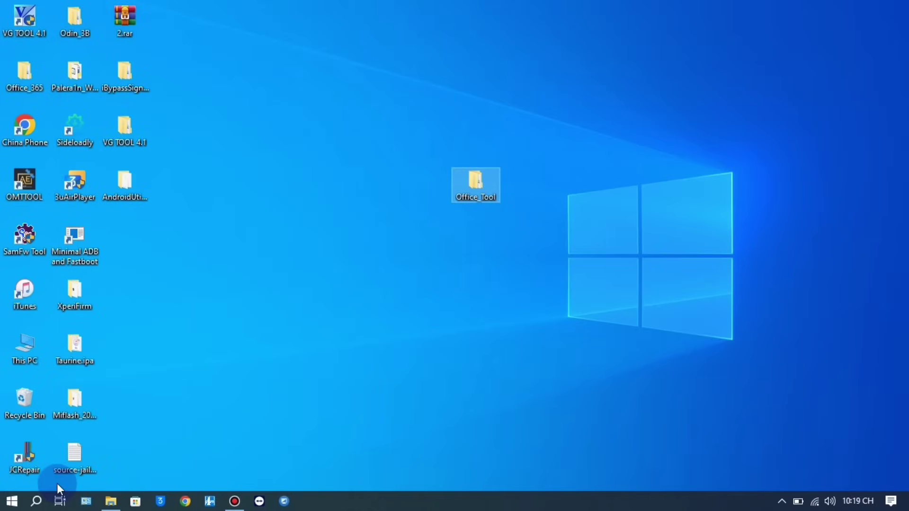
# Step: Search Windows for Word and open the file location of its shortcut
pyautogui.click(37, 500)
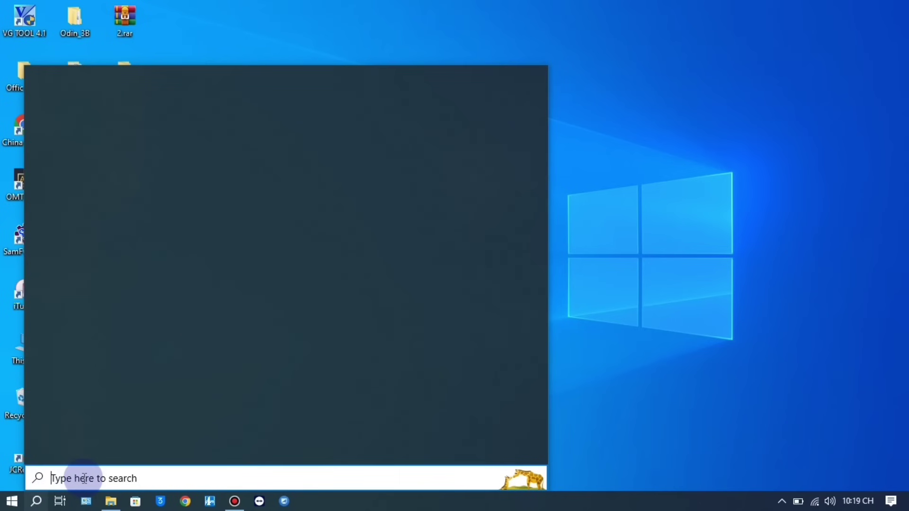
pyautogui.write('w')
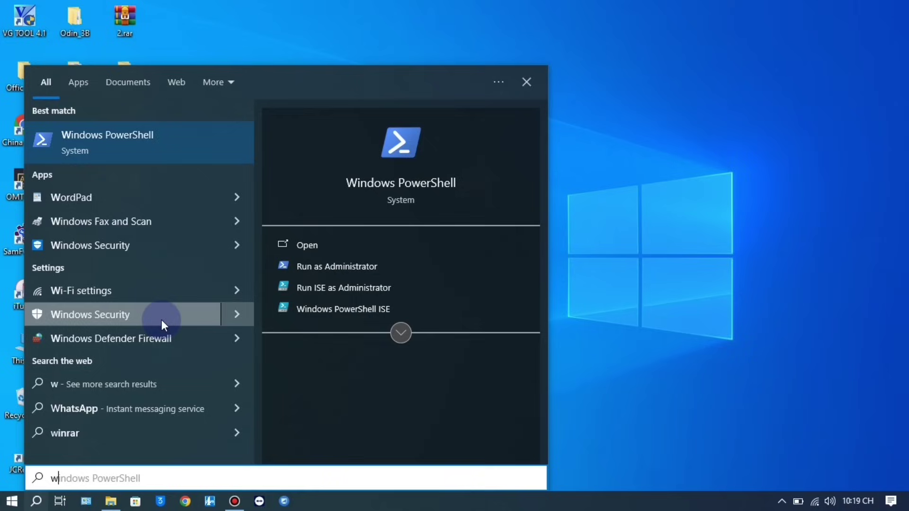
pyautogui.write('o')
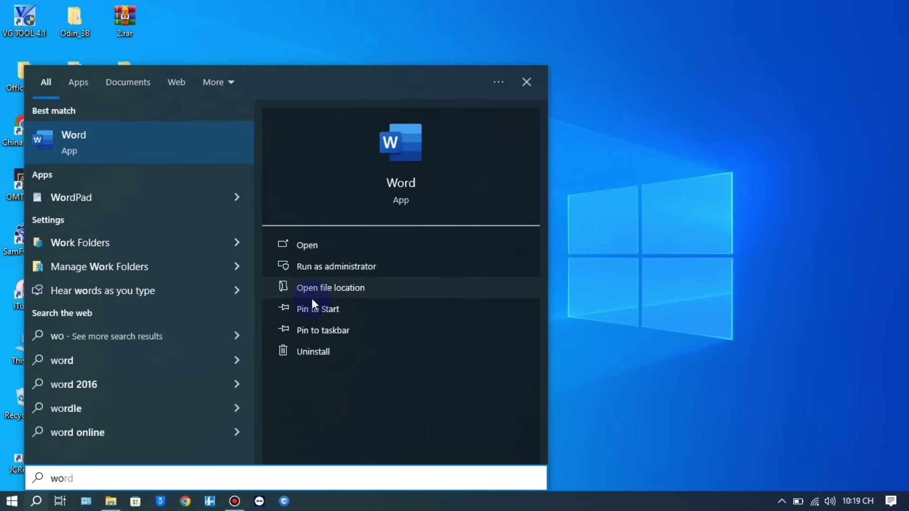
pyautogui.click(338, 290)
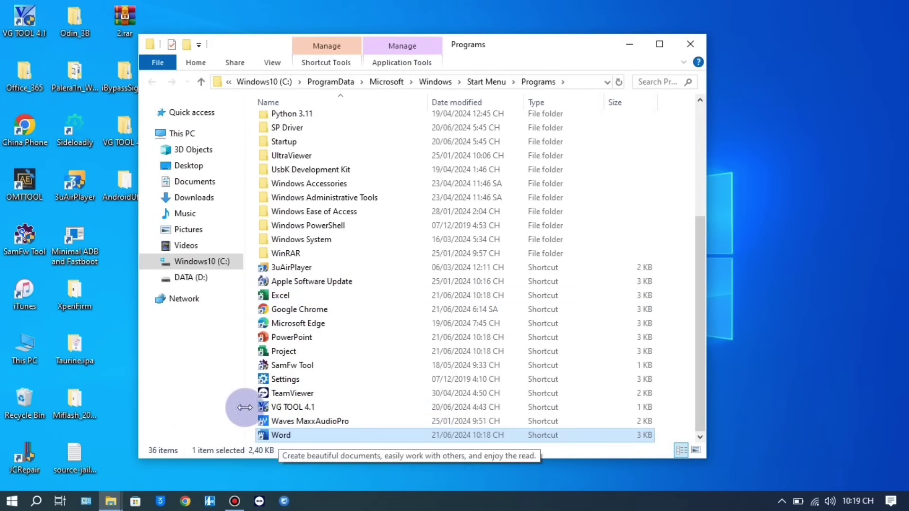
# Step: Move the Word, PowerPoint and Excel shortcuts from the Programs folder to the desktop, and close the folder
pyautogui.keyDown('ctrl'); pyautogui.click(294, 339); pyautogui.keyUp('ctrl')
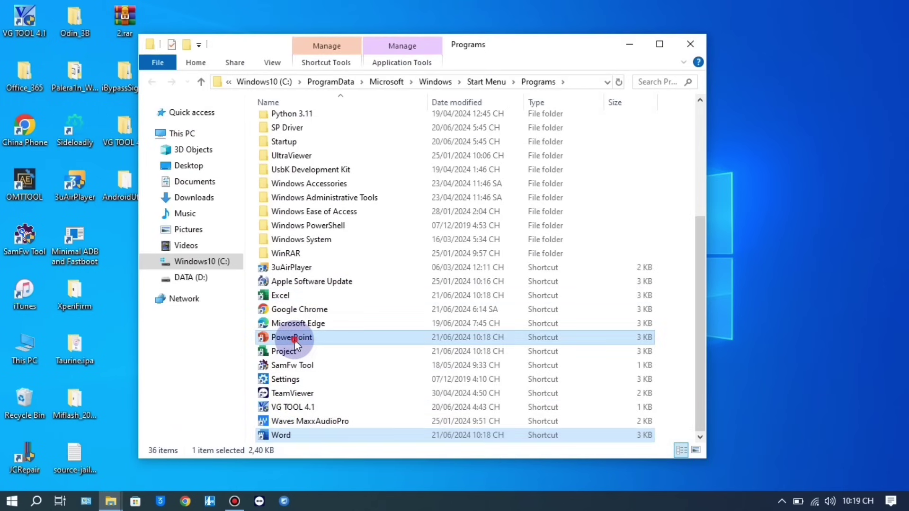
pyautogui.keyDown('ctrl'); pyautogui.click(280, 297); pyautogui.keyUp('ctrl')
pyautogui.moveTo(280, 296); pyautogui.dragTo(769, 298)
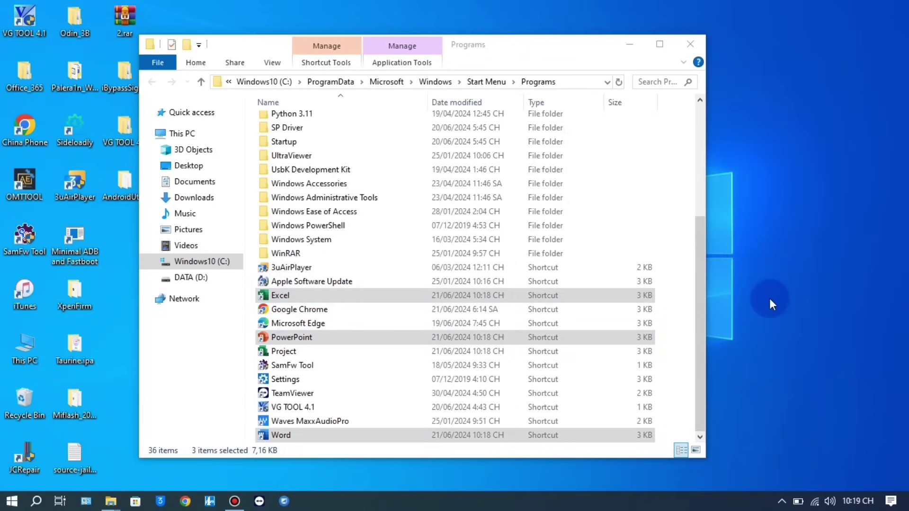
pyautogui.click(689, 44)
# Step: Turn on automatic arrangement of the desktop icons and select the Word shortcut
pyautogui.rightClick(379, 88)
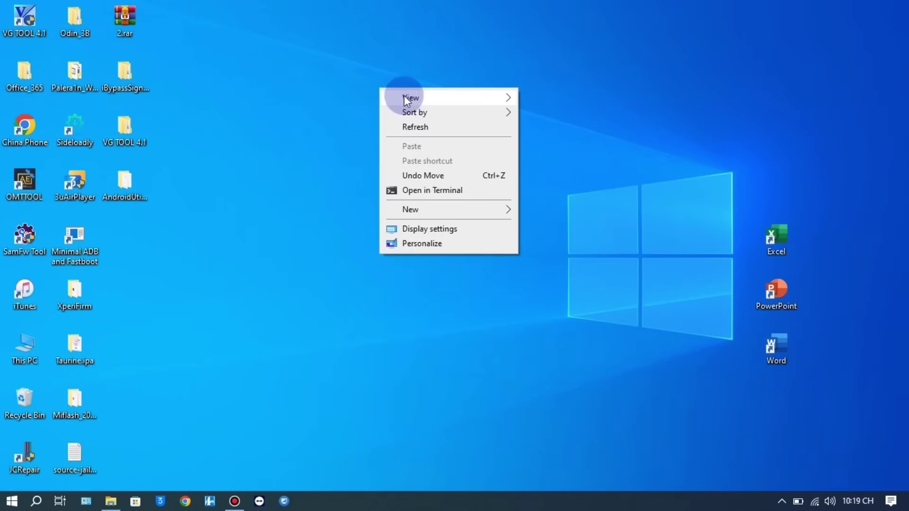
pyautogui.moveTo(406, 95)
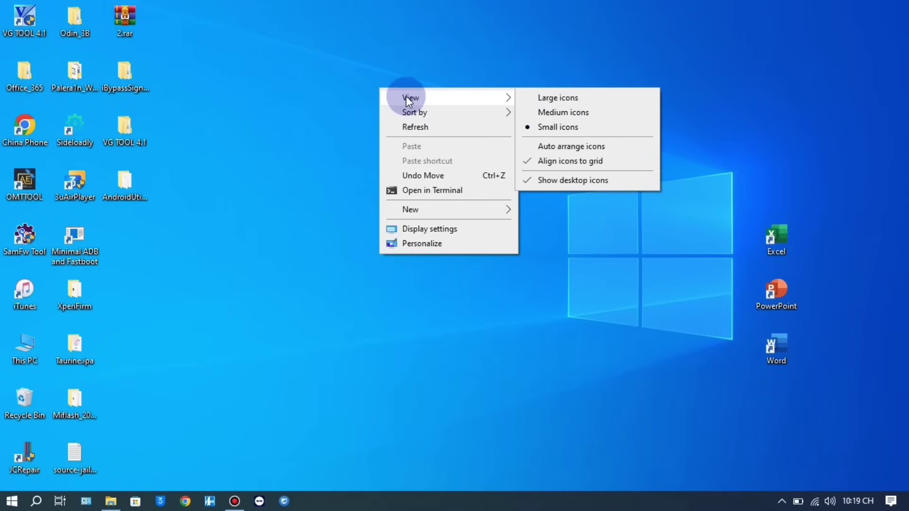
pyautogui.click(551, 146)
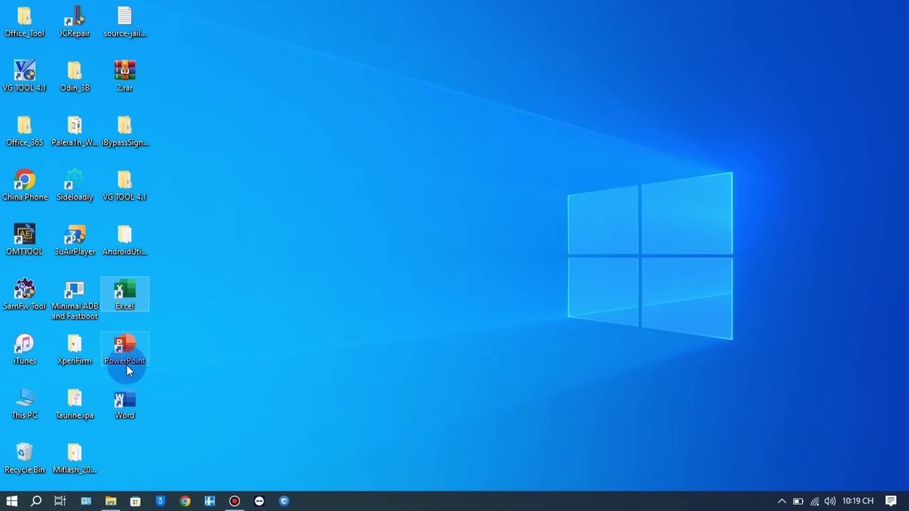
pyautogui.click(134, 350)
pyautogui.click(127, 408)
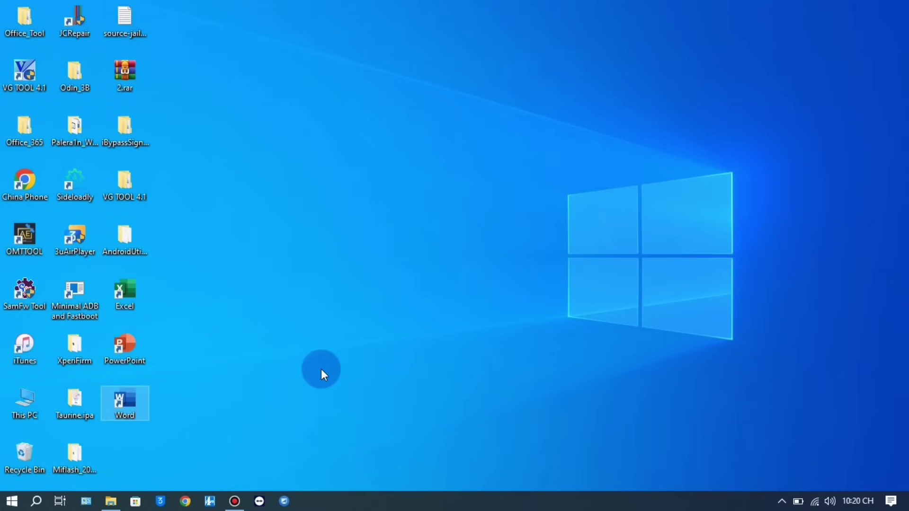
# Step: Copy the command from Lệnh.txt in the Office Tool folder, and close the text file and the folder
pyautogui.click(111, 501)
pyautogui.click(272, 148)
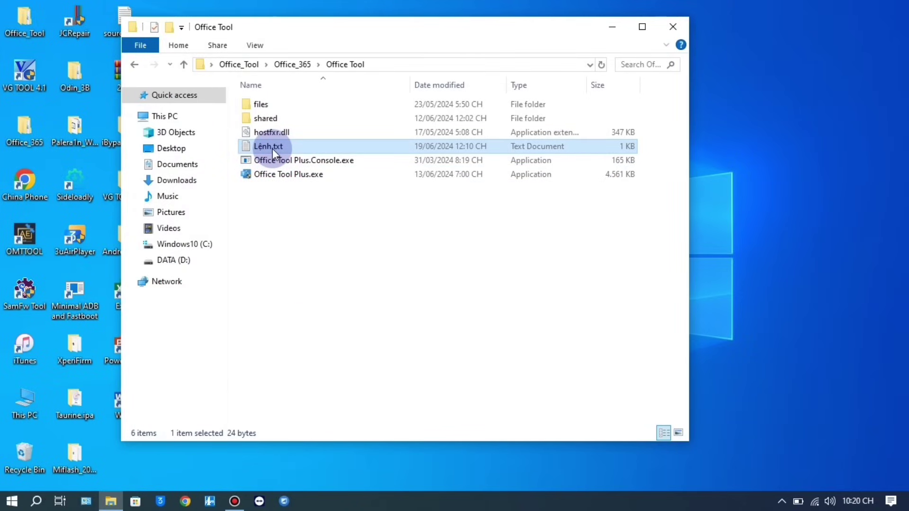
pyautogui.doubleClick(272, 148)
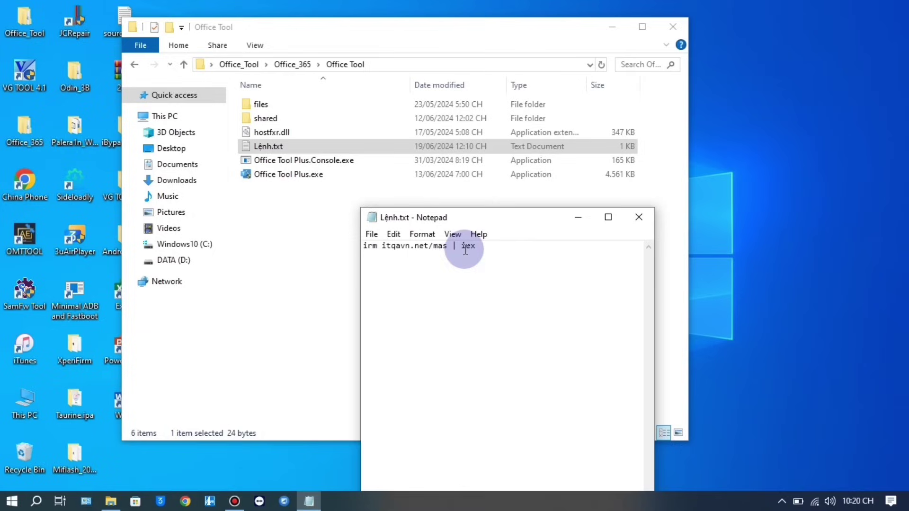
pyautogui.moveTo(488, 245); pyautogui.dragTo(363, 247)
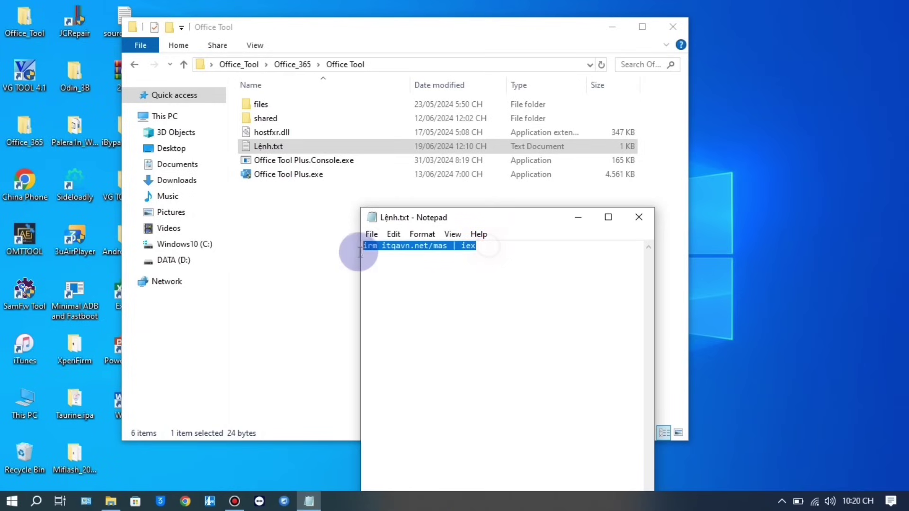
pyautogui.rightClick(393, 247)
pyautogui.click(431, 290)
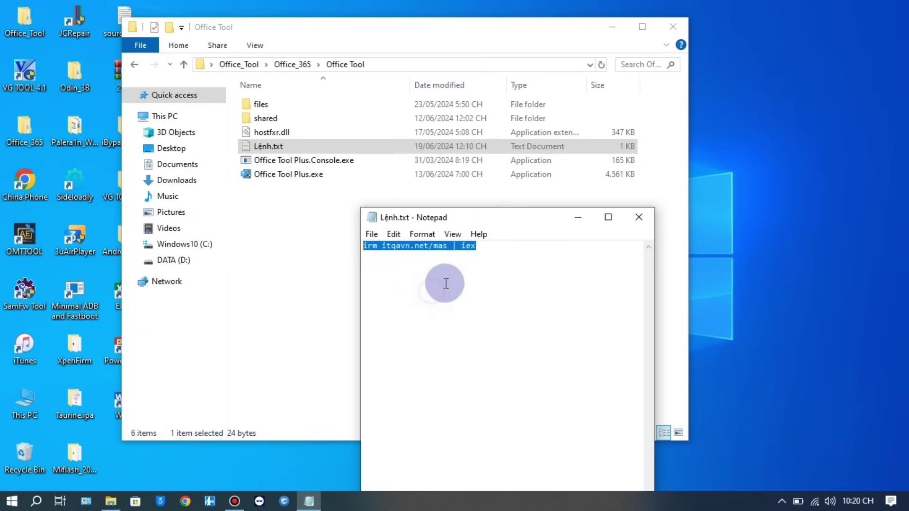
pyautogui.click(639, 218)
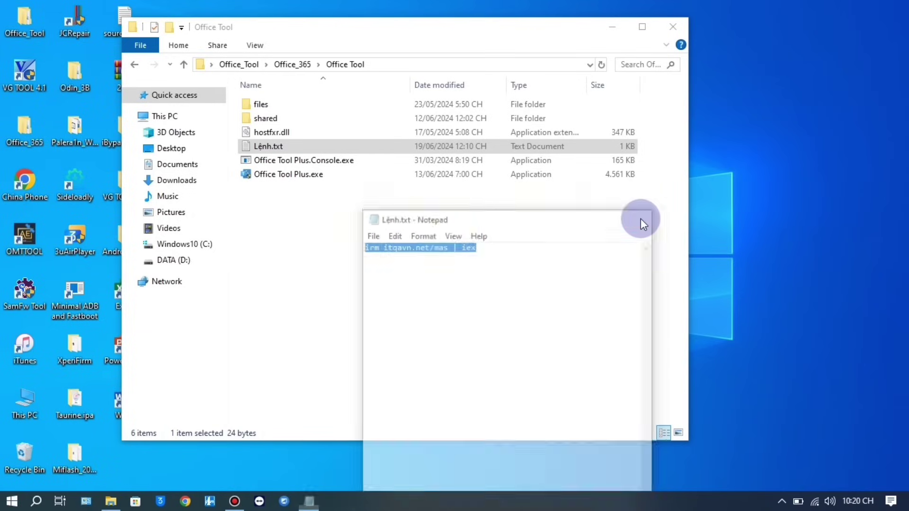
pyautogui.click(678, 34)
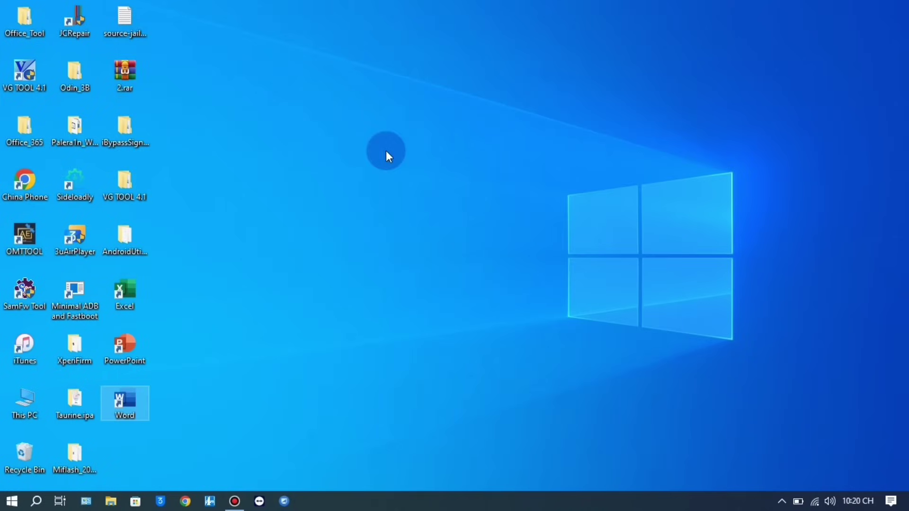
# Step: Open a PowerShell terminal from the desktop and run the copied command "irm itqavn.net/mas | iex"
pyautogui.rightClick(355, 108)
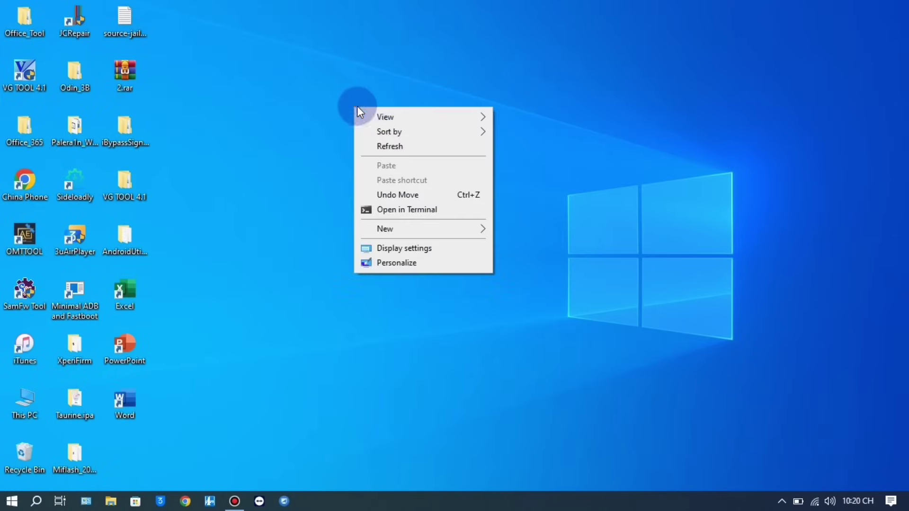
pyautogui.click(406, 209)
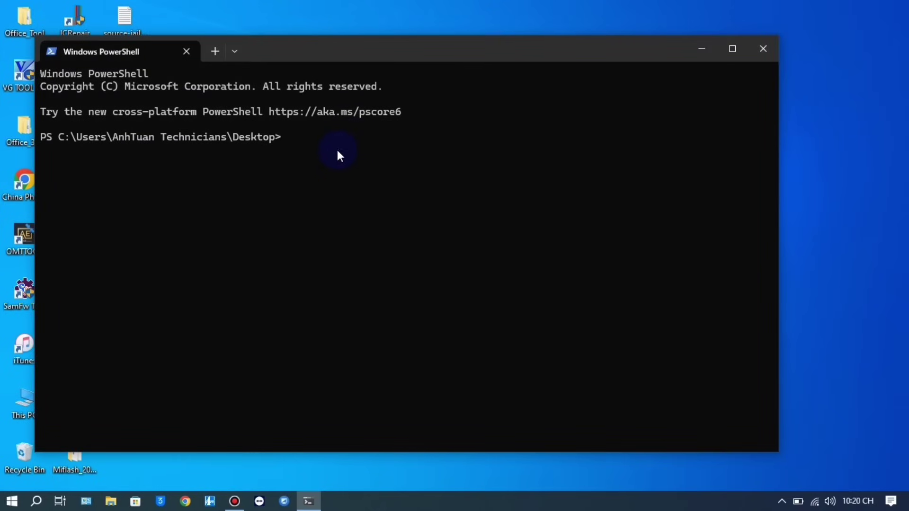
pyautogui.hotkey('ctrl', 'v')
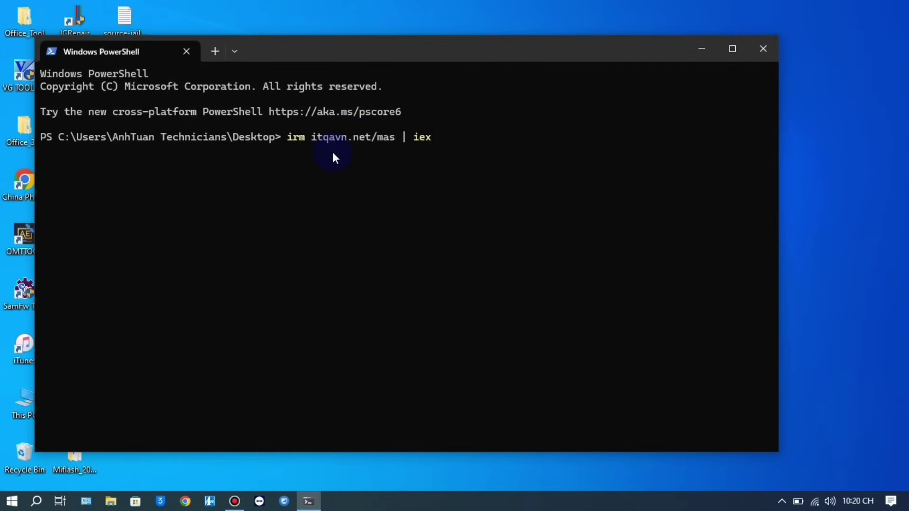
pyautogui.press('Return')
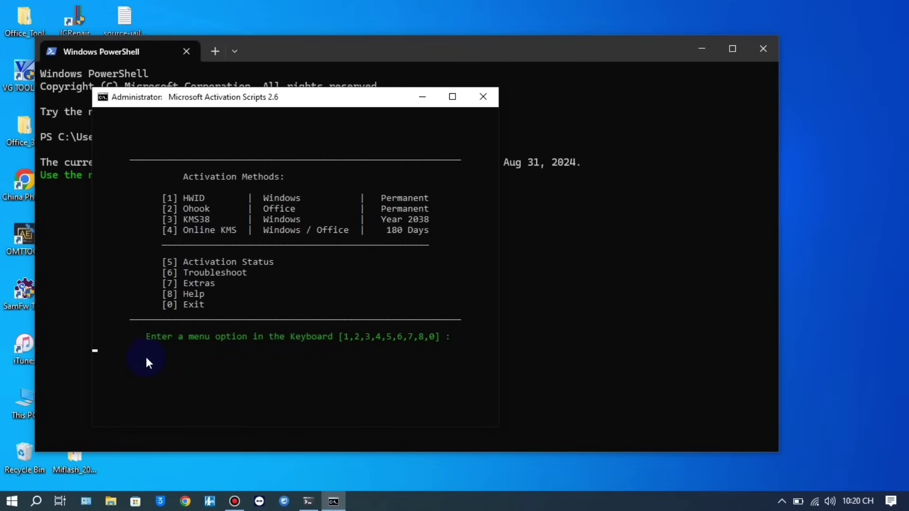
# Step: Try to activate Office with the Online KMS method and return to its options
pyautogui.press('4')
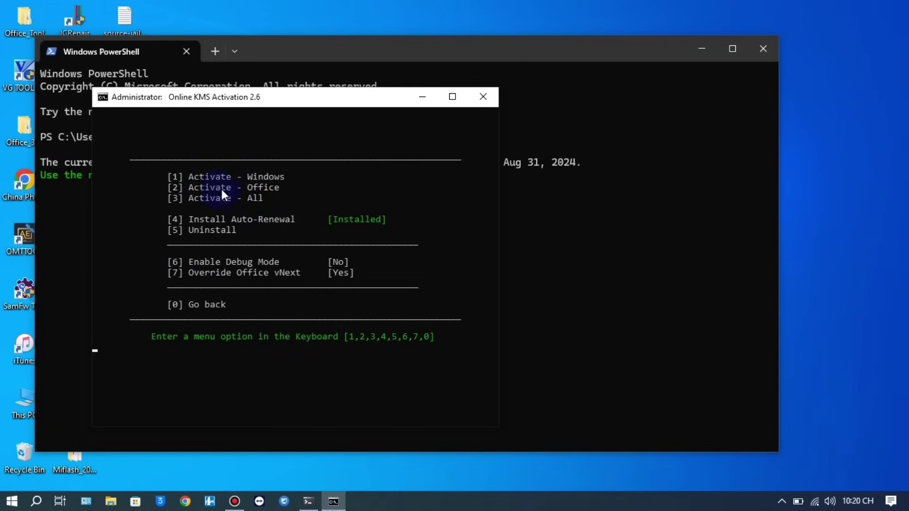
pyautogui.press('2')
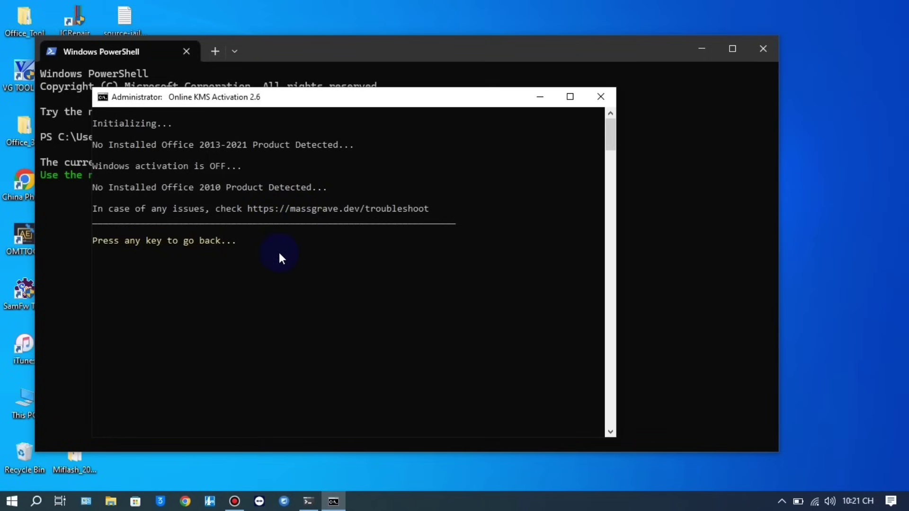
pyautogui.press('Return')
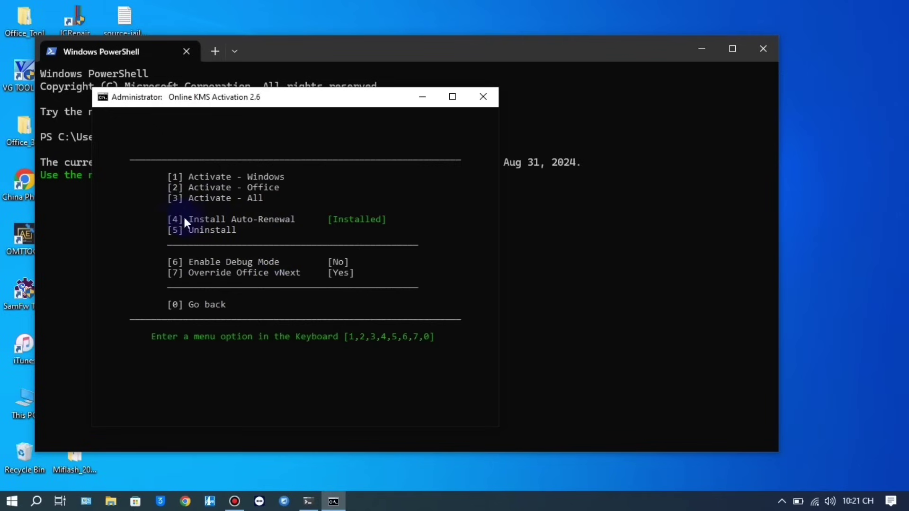
# Step: Install the activation Auto-Renewal task, exit the activation script and close the PowerShell window
pyautogui.press('4')
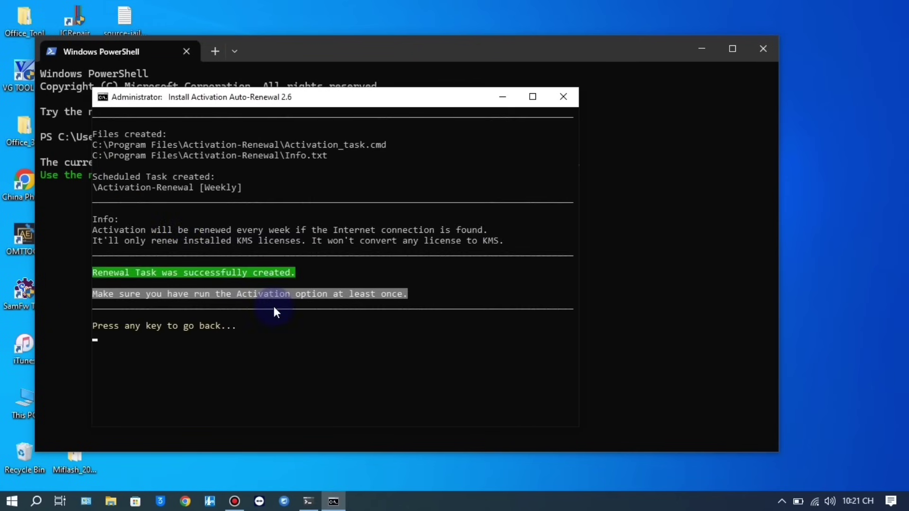
pyautogui.press('Return')
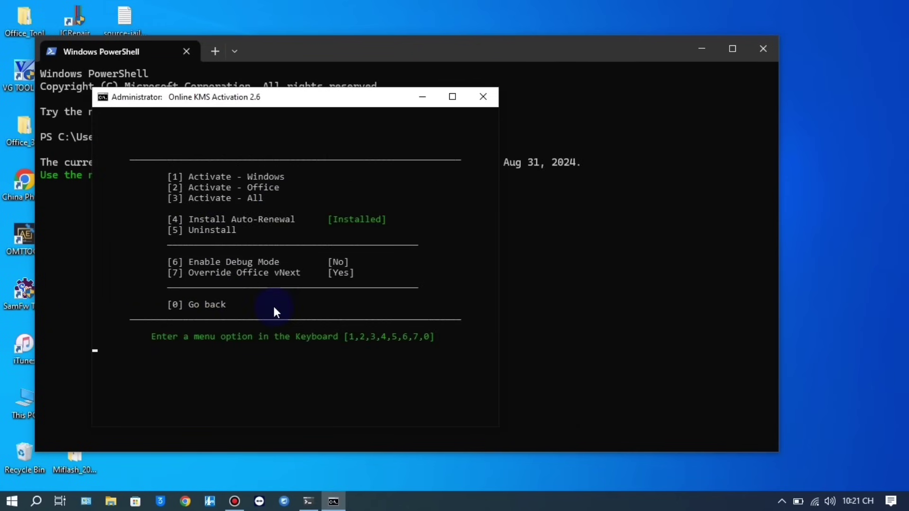
pyautogui.press('0')
pyautogui.press('0')
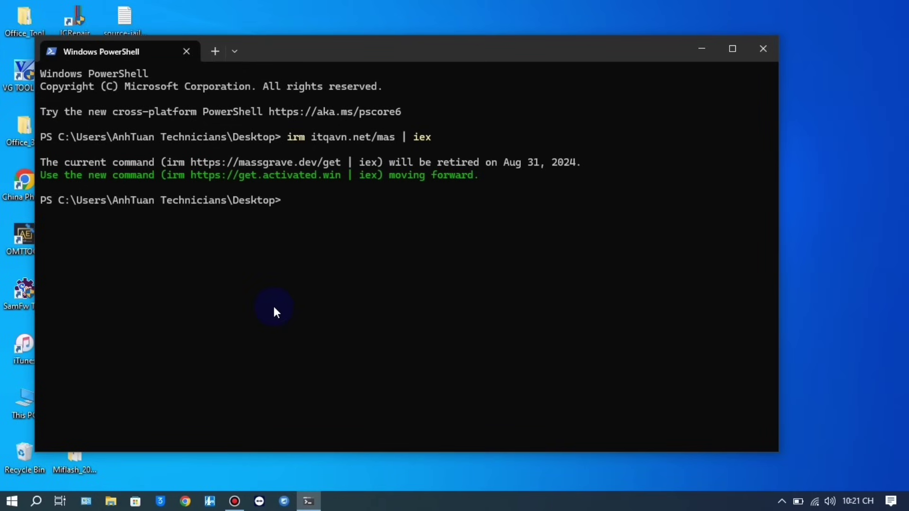
pyautogui.click(762, 50)
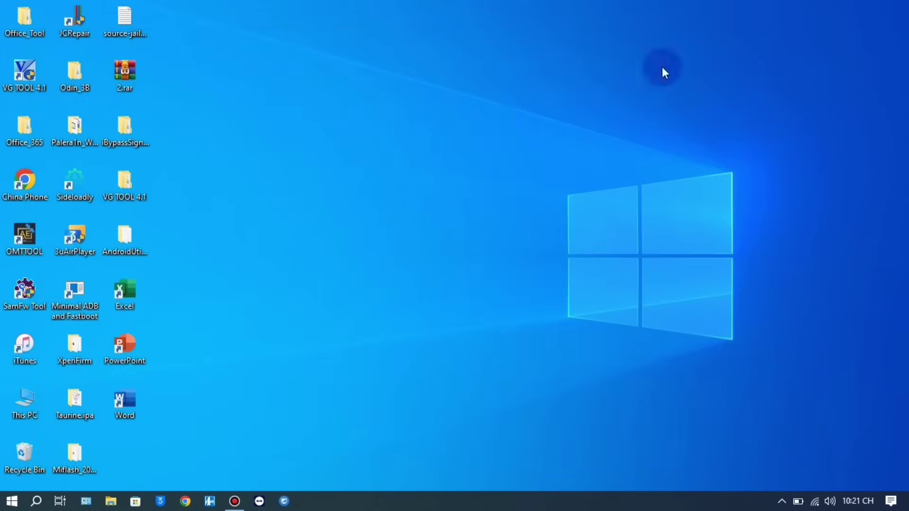
# Step: Start Word from the desktop and try to open the recent document about removing Activation Lock
pyautogui.doubleClick(122, 406)
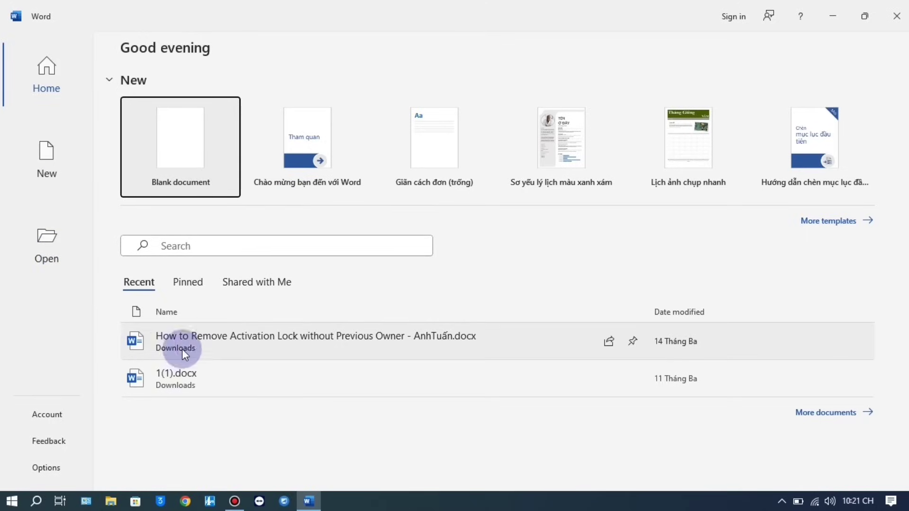
pyautogui.click(219, 342)
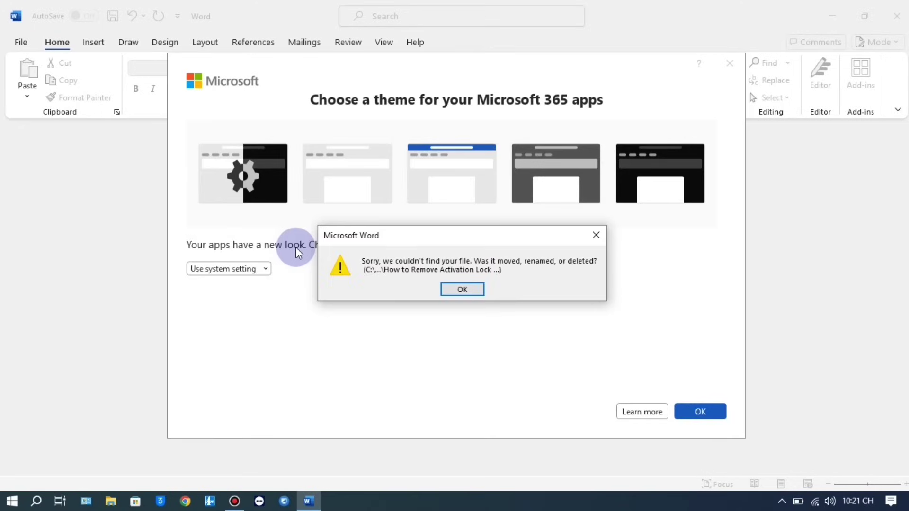